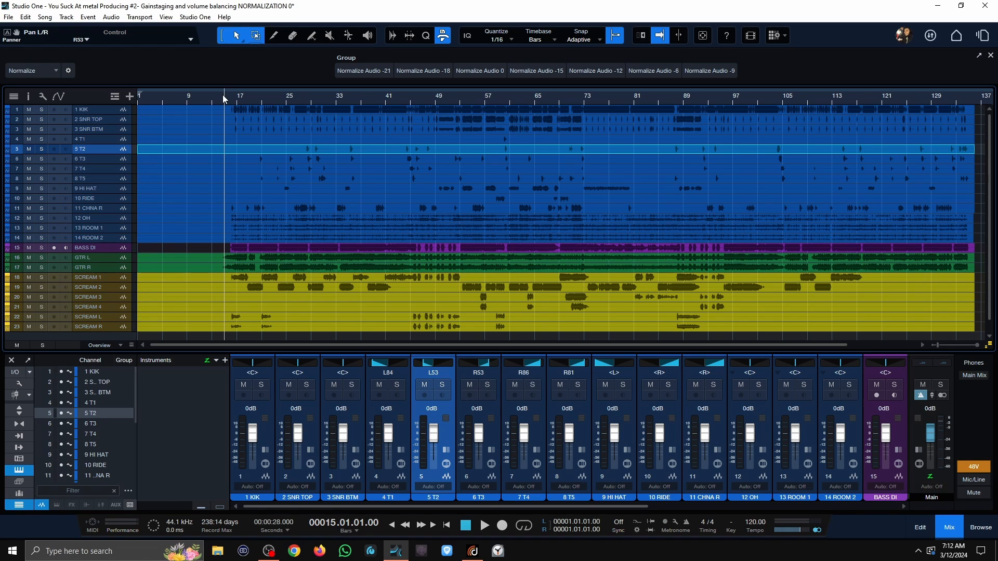
Step: Normalize all audio events in the song to 0 dB and play a section from bar 15 to hear the unbalanced levels
key("ctrl+a")
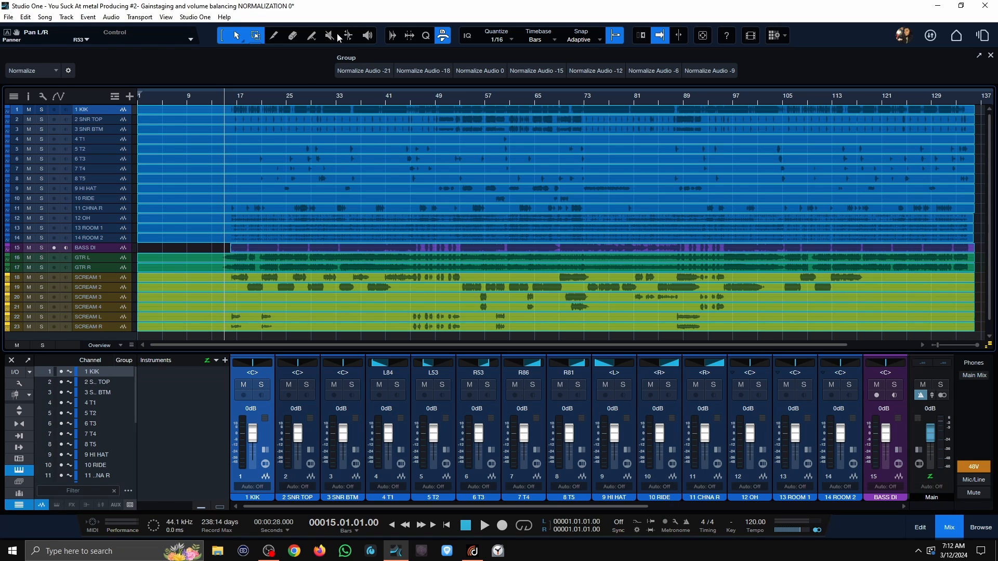
left_click(479, 73)
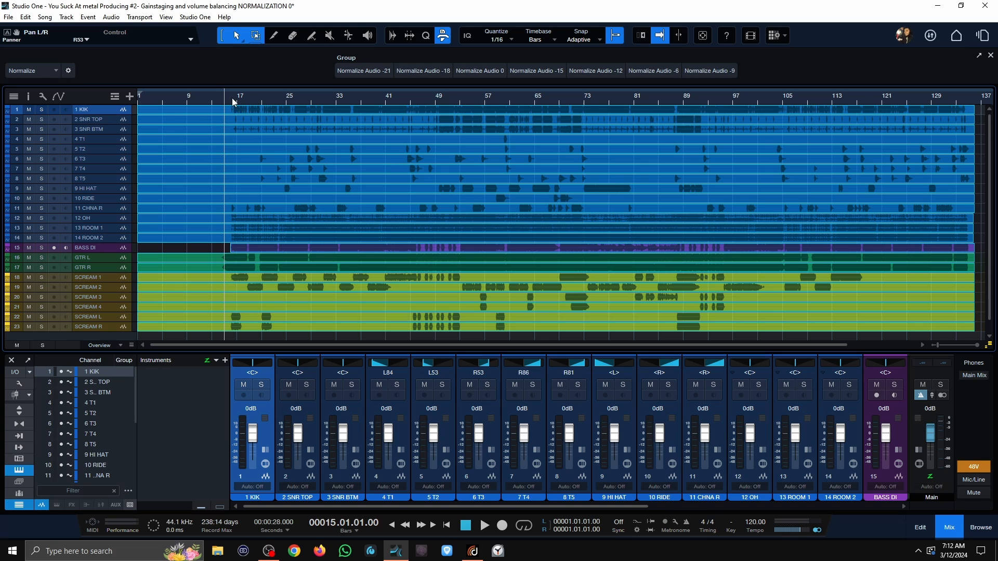
key("space")
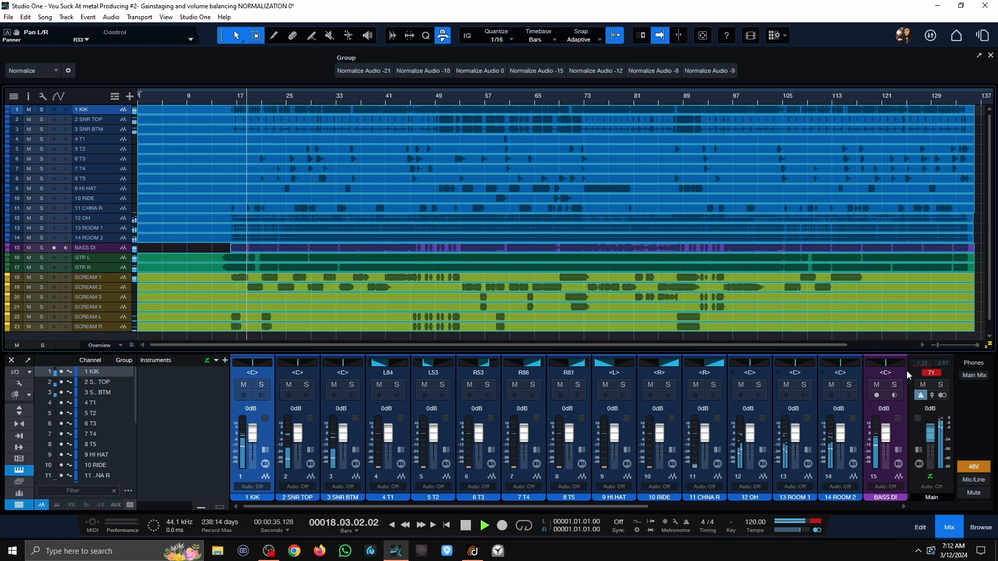
key("space")
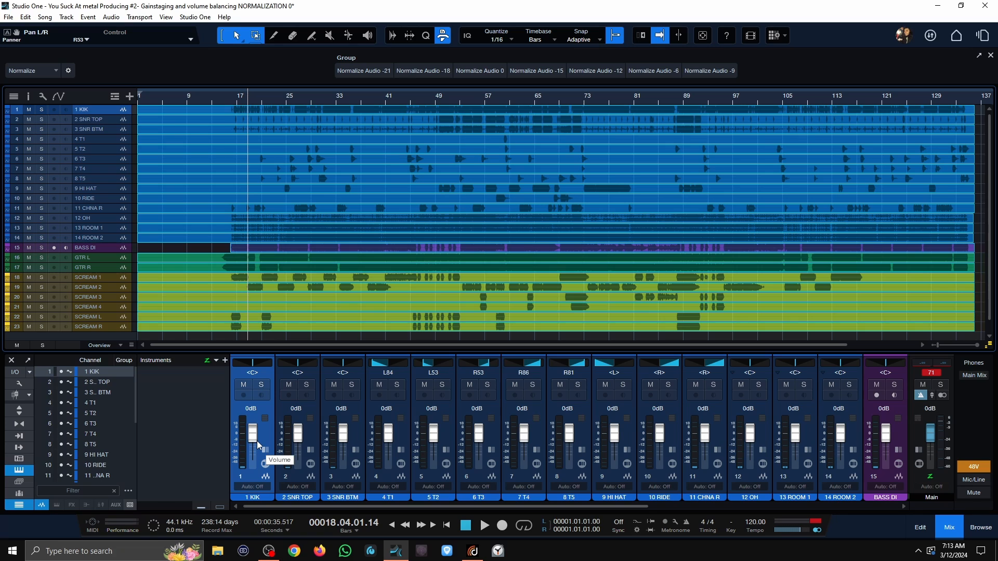
Step: Enlarge the mixer and, during playback, lower the kick to about -5.2 dB and both snare channels to -7.2 dB
left_click_drag(319, 353, 319, 233)
key("space")
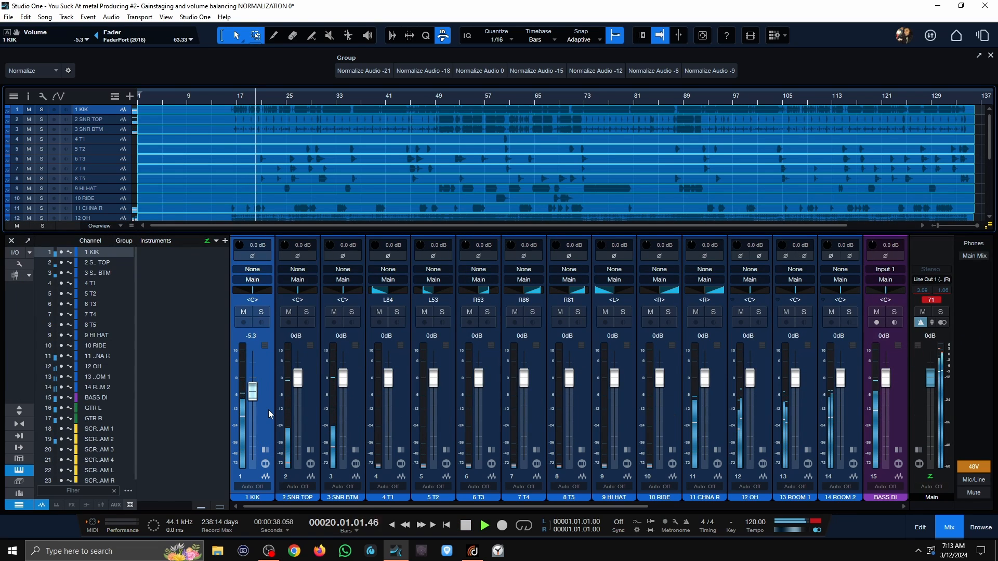
left_click(308, 417)
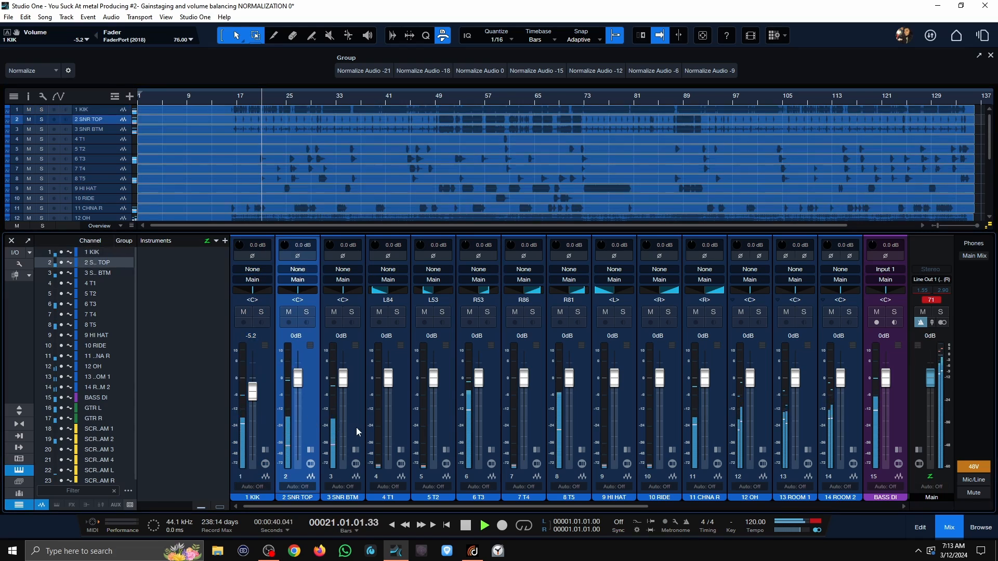
left_click(357, 427, "shift")
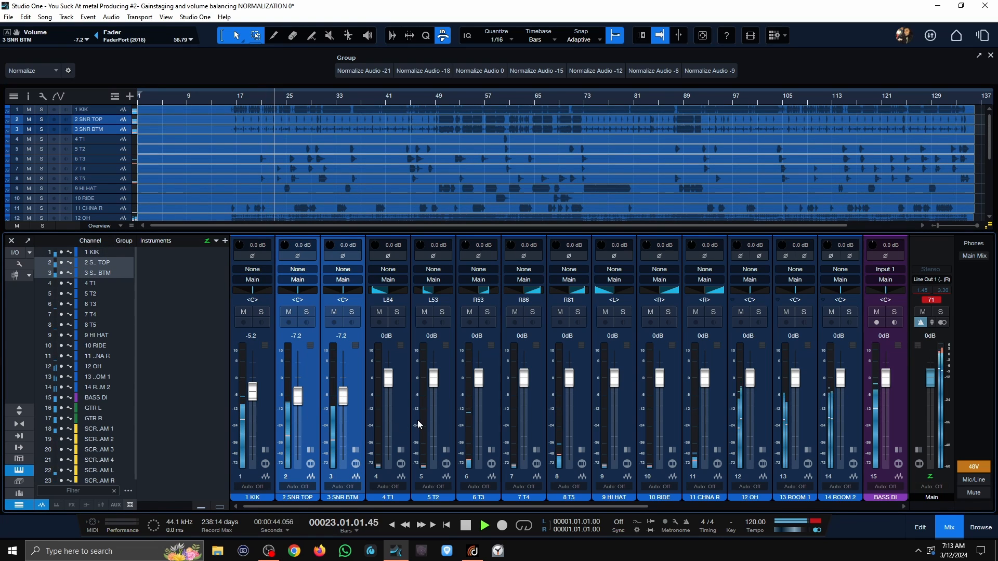
Step: Lower the five tom channels together to -9.0 dB and the HI HAT, RIDE and CHNA R channels to -17.8 dB
left_click(397, 427)
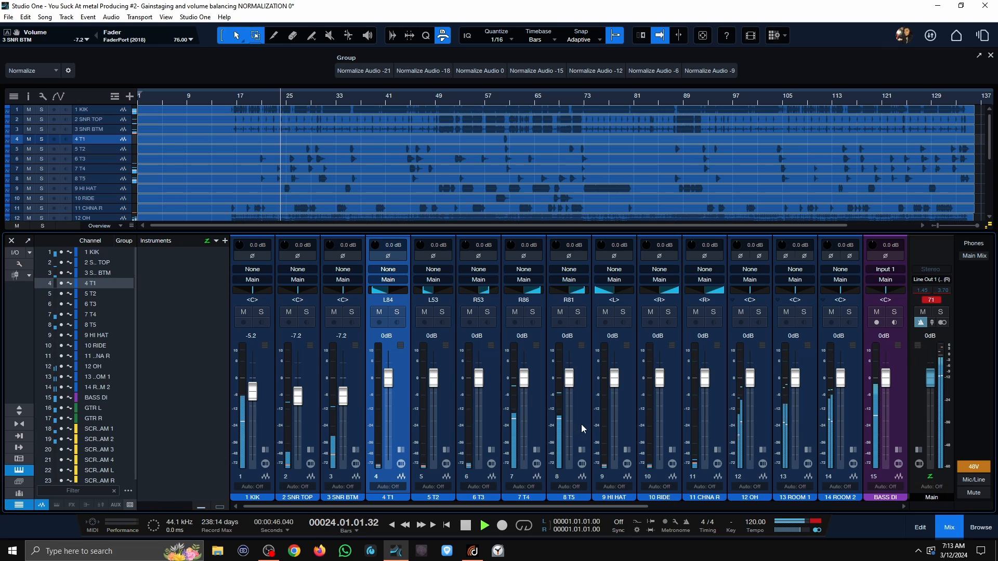
left_click(581, 424, "shift")
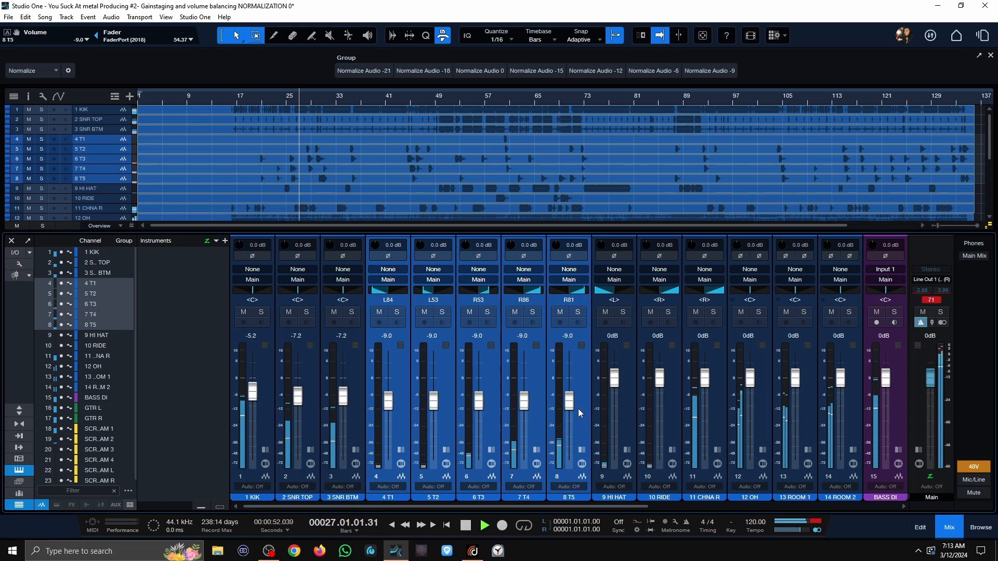
left_click(621, 425)
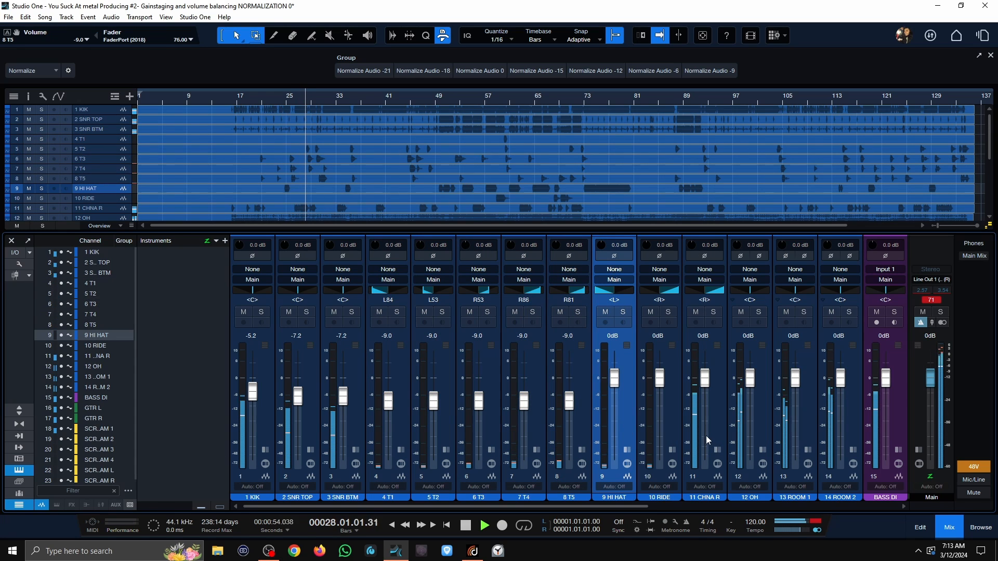
left_click(715, 425, "shift")
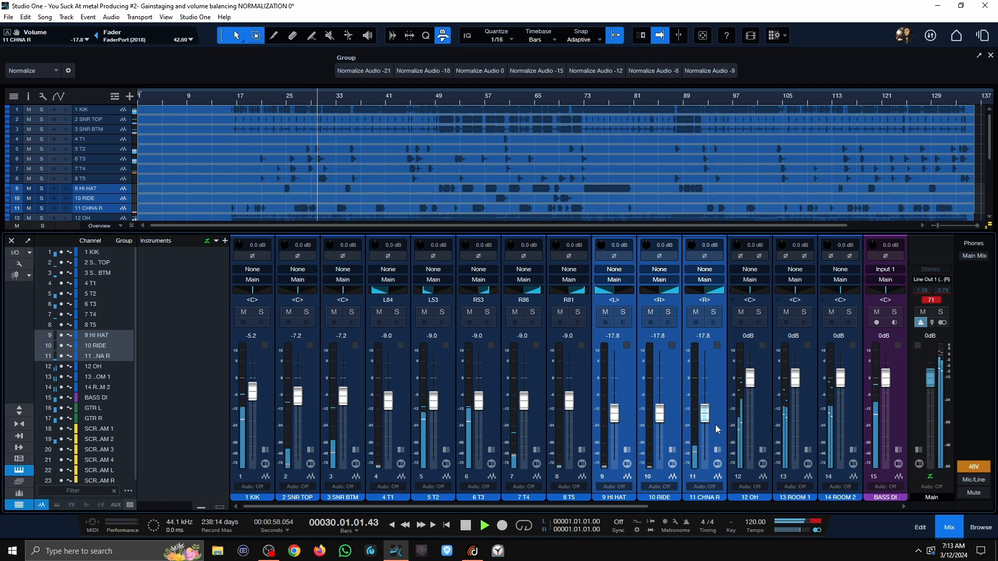
Step: Lower both room channels together to -12.8 dB and the OH channel to about -6.3 dB
left_click(805, 427)
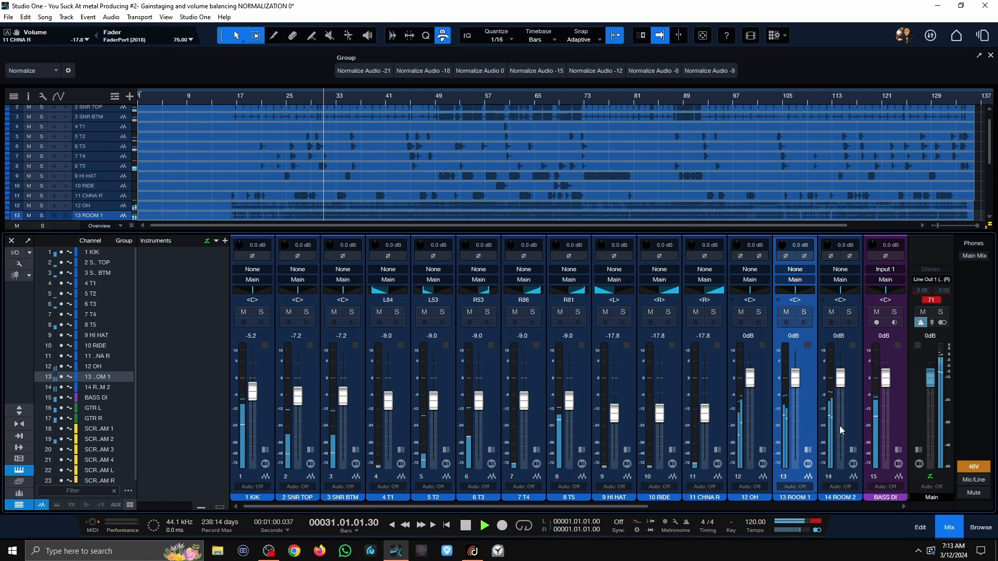
left_click(842, 420, "shift")
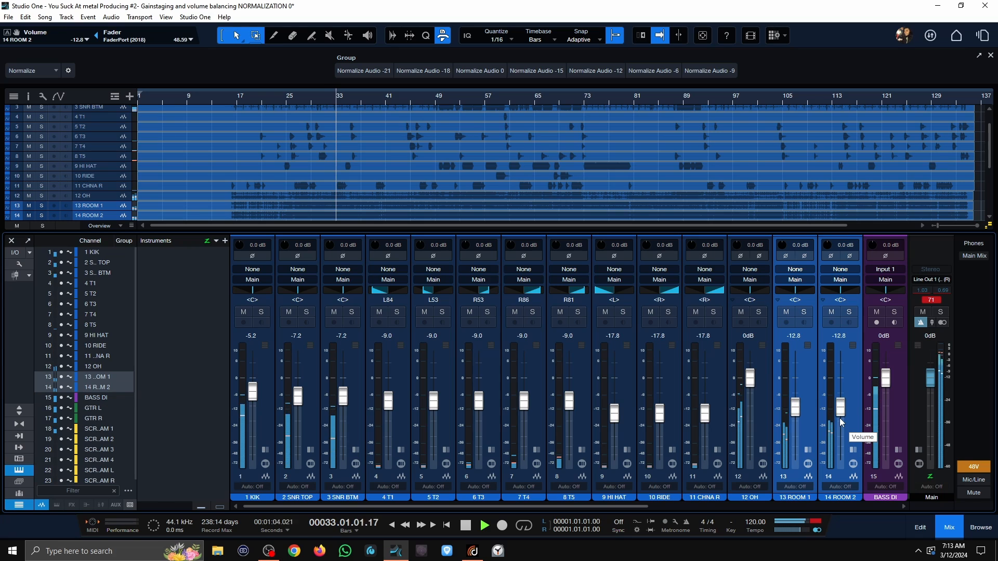
left_click(758, 426)
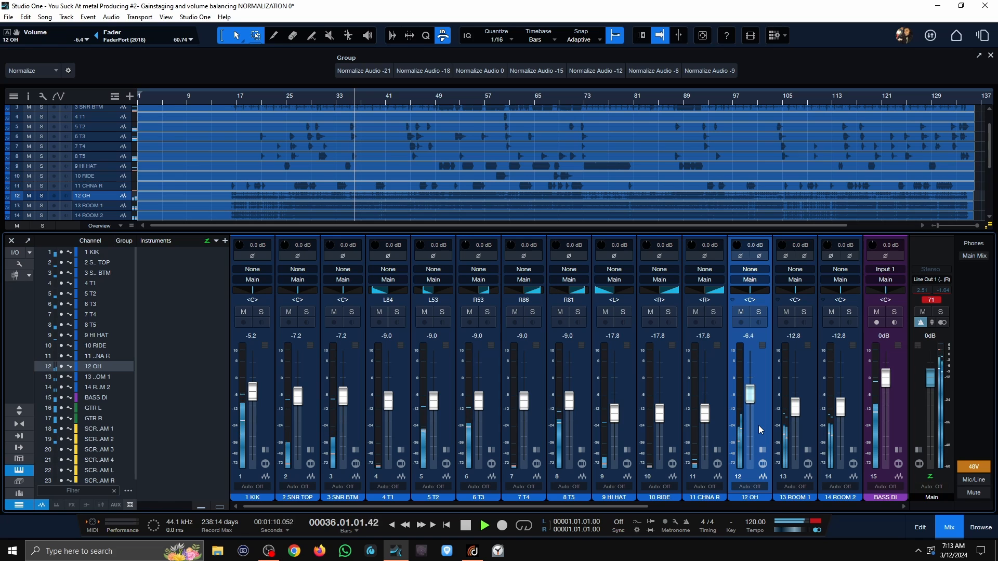
Step: Lower the GTR L and GTR R channels together to -8.7 dB and the BASS DI channel to -3.1 dB
scroll(652, 507, "right", 3)
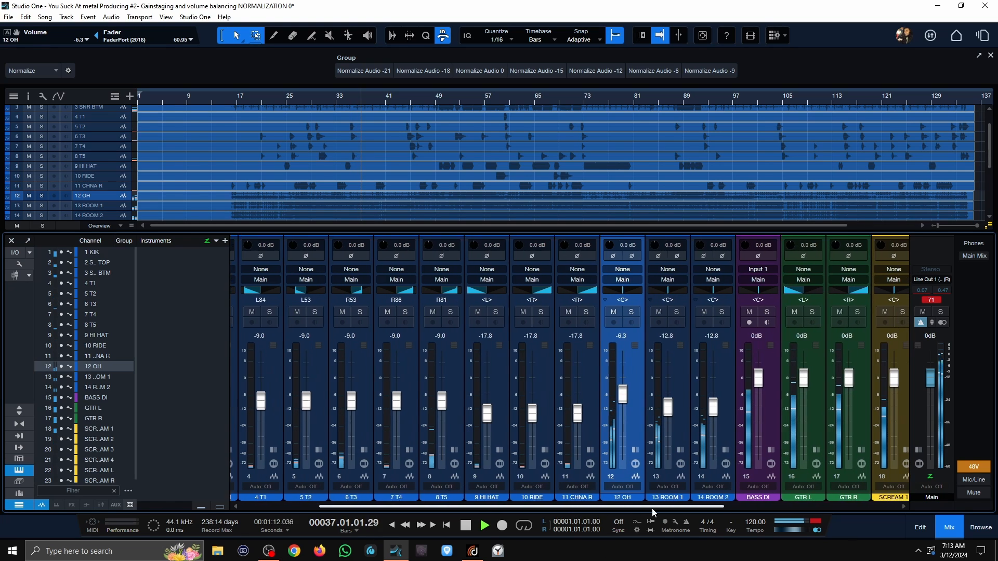
scroll(653, 507, "right", 2)
left_click(729, 419)
left_click(762, 422, "shift")
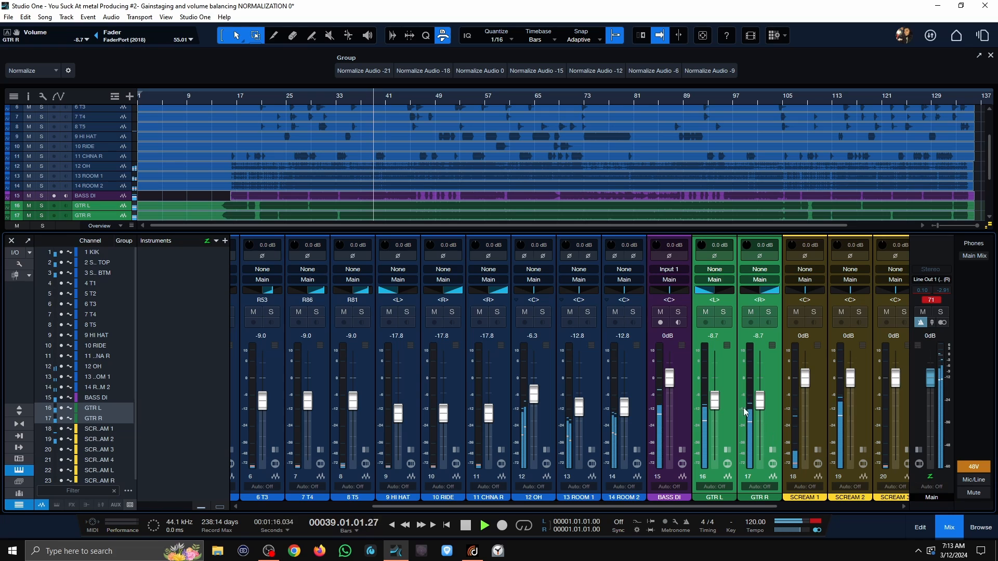
left_click(681, 415)
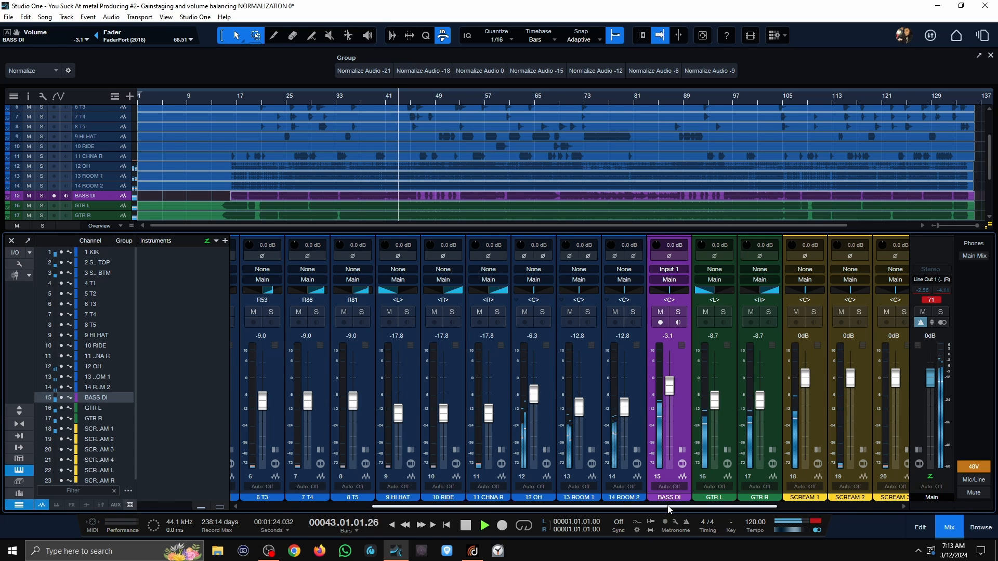
Step: Lower all six scream channels to -3.5 dB and bring SCREAM L and SCREAM R down further to about -12.3 dB
left_click_drag(667, 506, 788, 507)
left_click(620, 406)
left_click(885, 417, "shift")
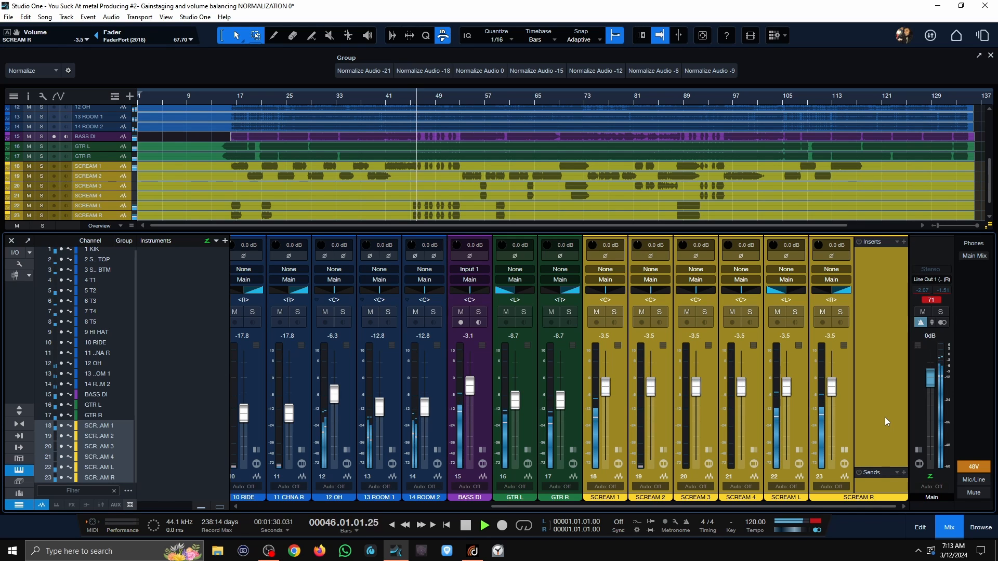
left_click(884, 417)
left_click(799, 426, "shift")
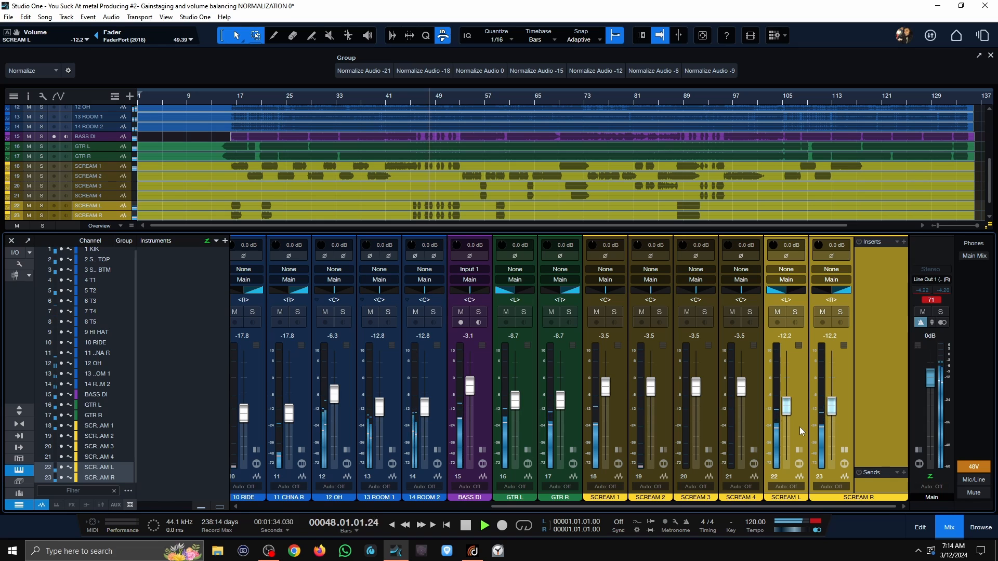
left_click(608, 426)
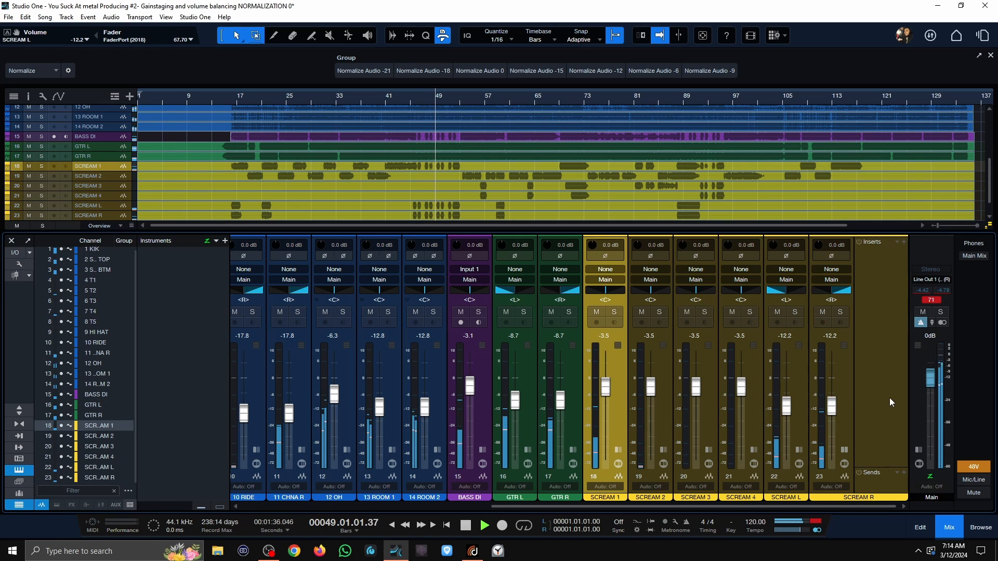
left_click(889, 397, "shift")
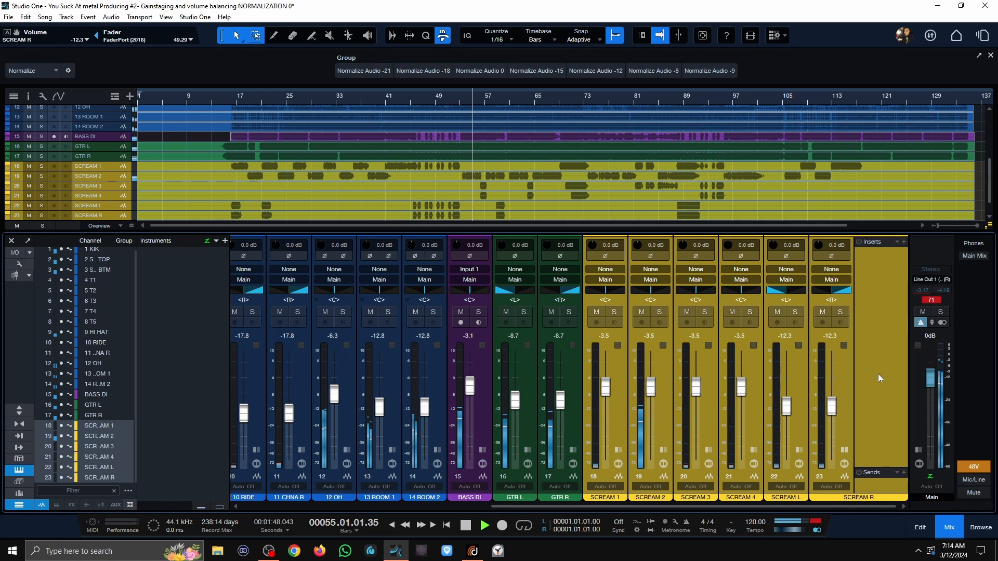
Step: Set both guitar channels to -8.5 dB and lower SCREAM 3 and SCREAM 4 together to -6.8 dB
left_click(534, 408)
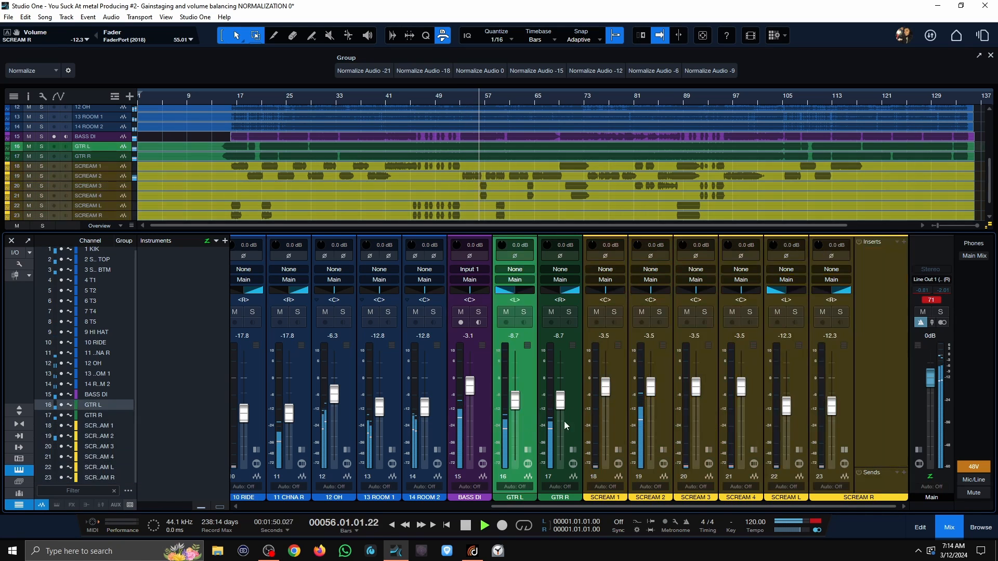
left_click(563, 421, "shift")
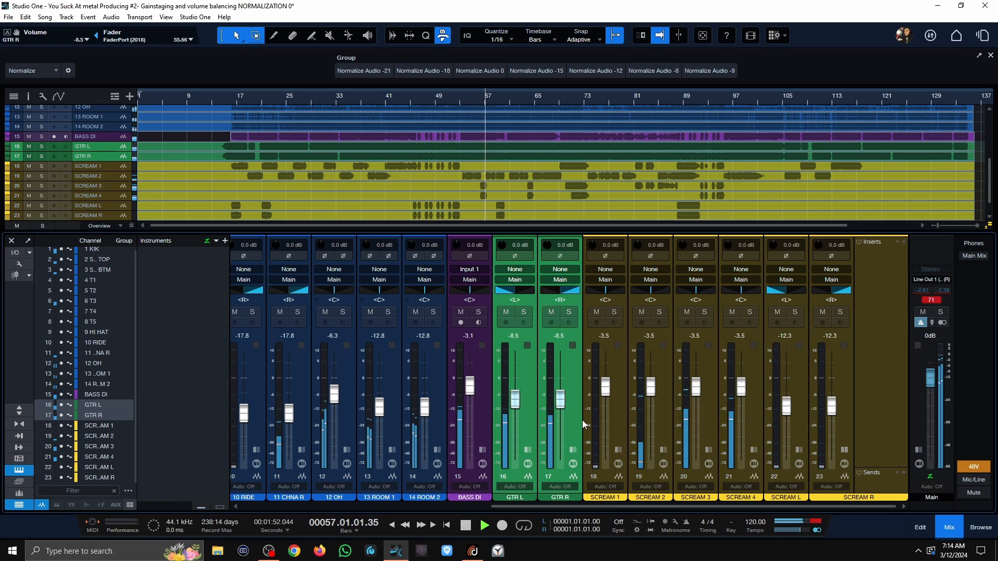
left_click(710, 414)
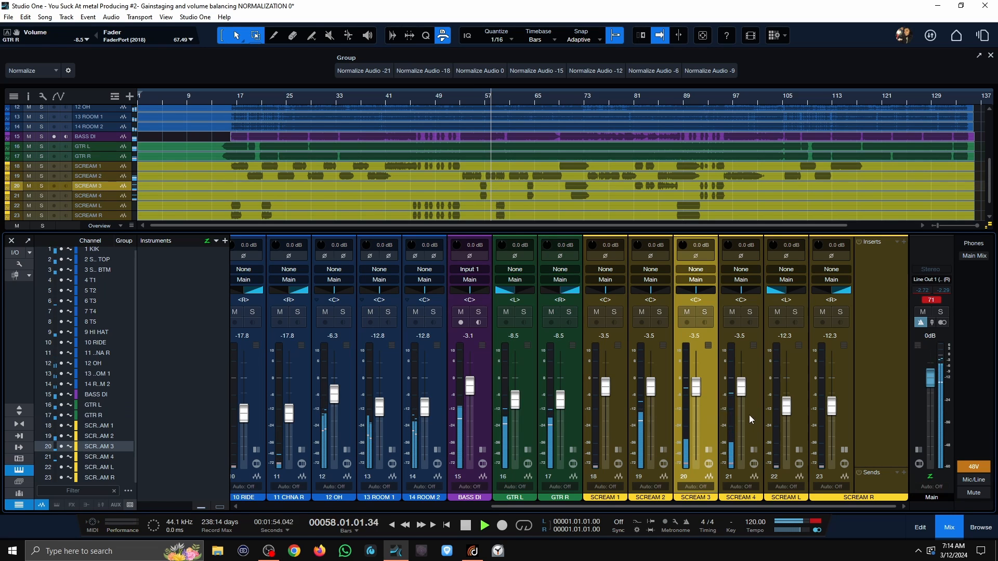
left_click(749, 414, "shift")
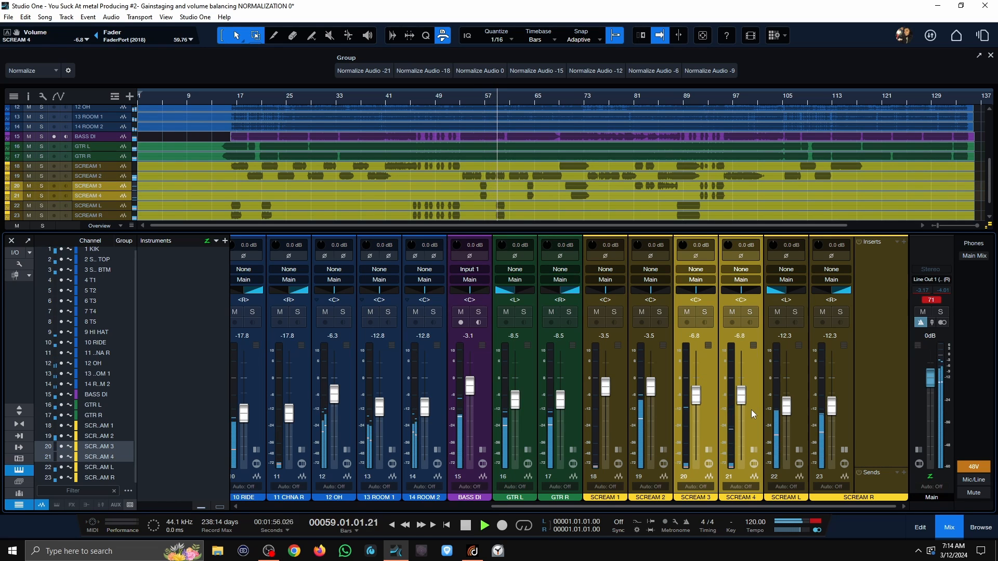
Step: Raise both guitar channels to -6.5 dB and set BASS DI to -6.0 dB, ending playback
left_click(544, 425)
left_click(515, 423, "shift")
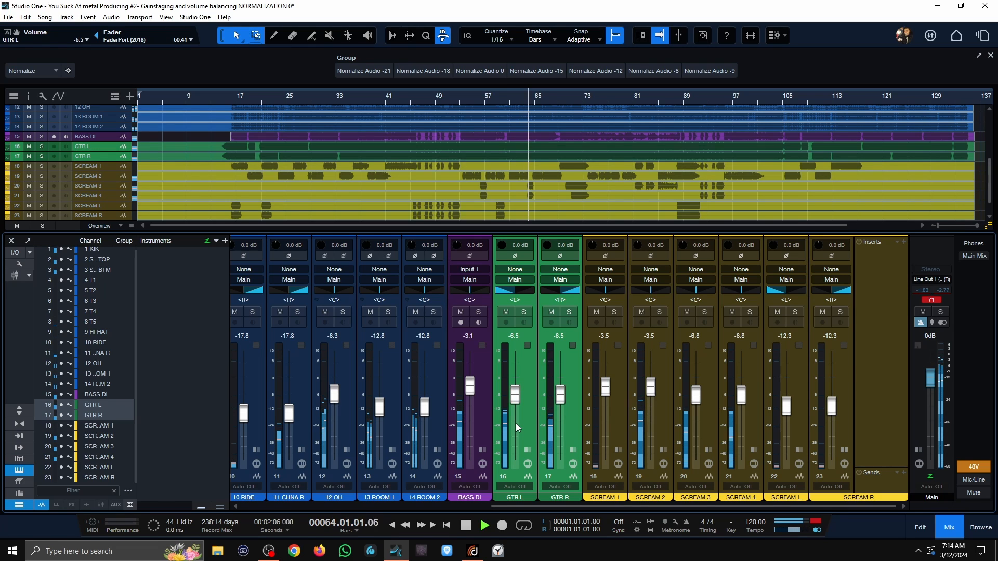
key("space")
Step: Play the balanced mix from bar 15 to check the levels
left_click(224, 100)
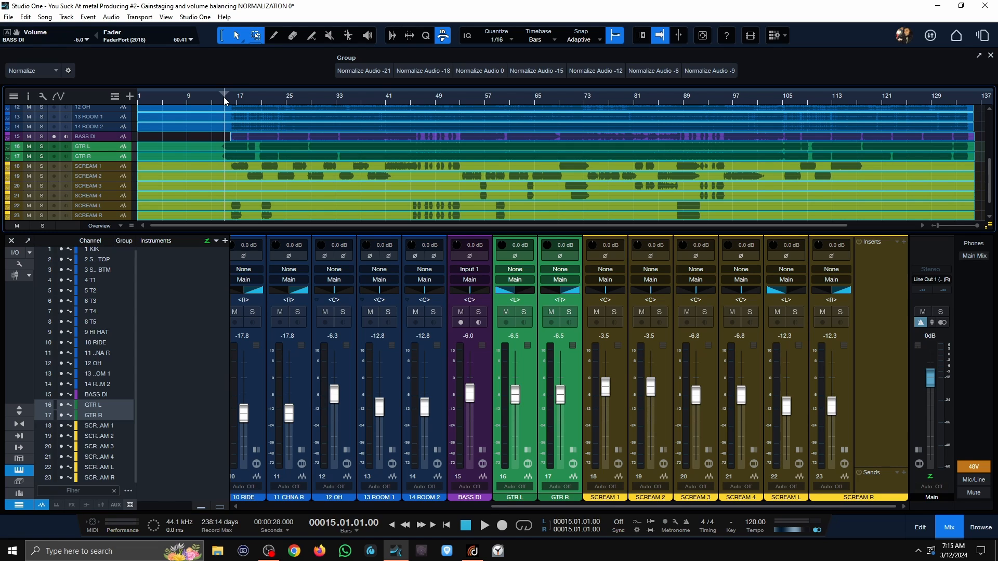
key("space")
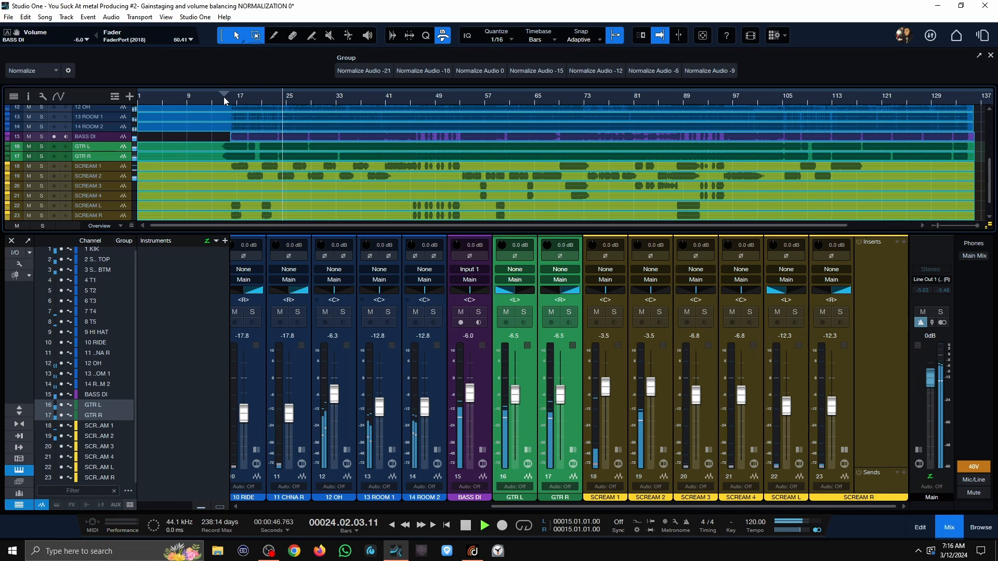
key("space")
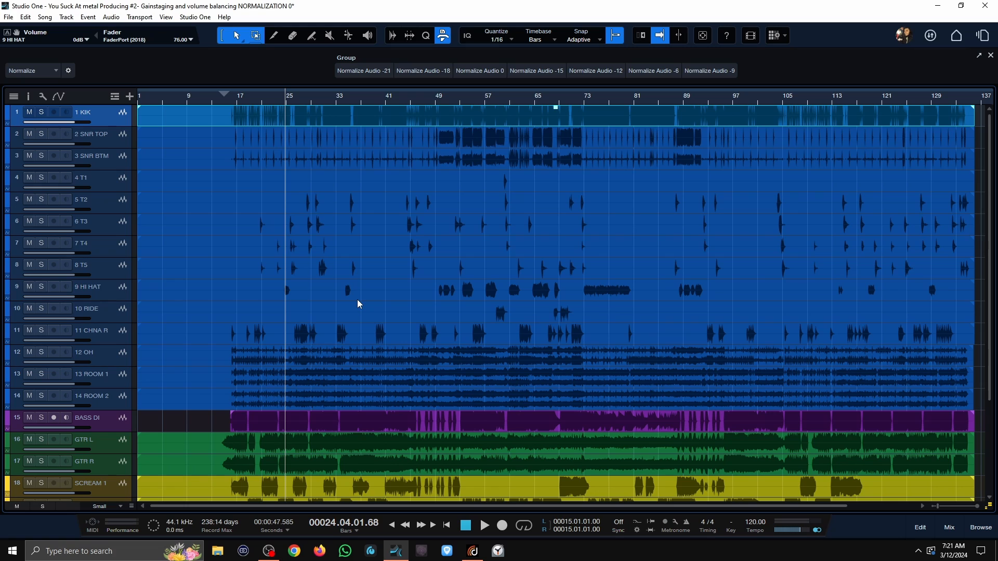
Step: Normalize the KIK and SNR TOP events to -6 dB and the SNR BTM event to -12 dB
left_click(432, 133, "shift")
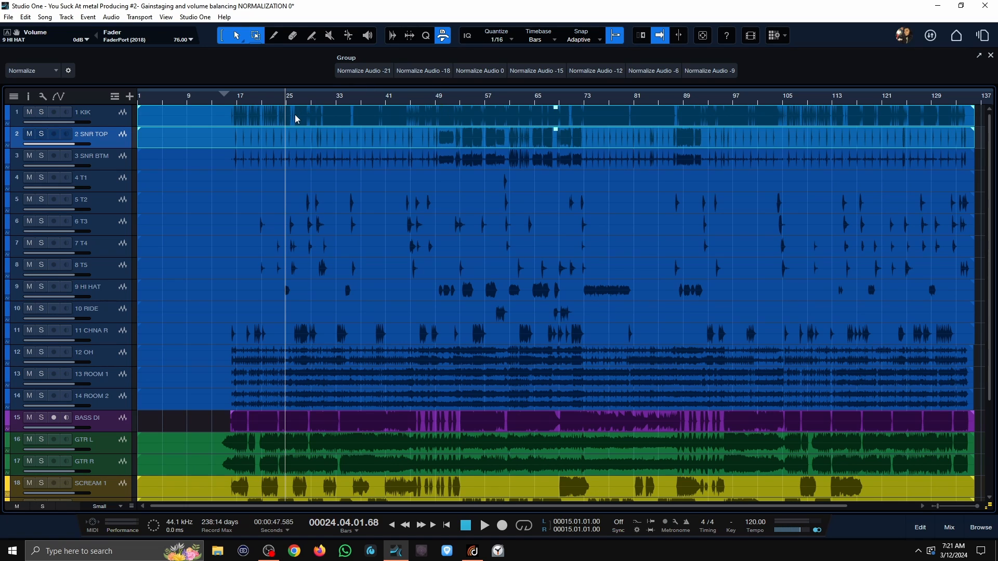
left_click(668, 76)
left_click(92, 160)
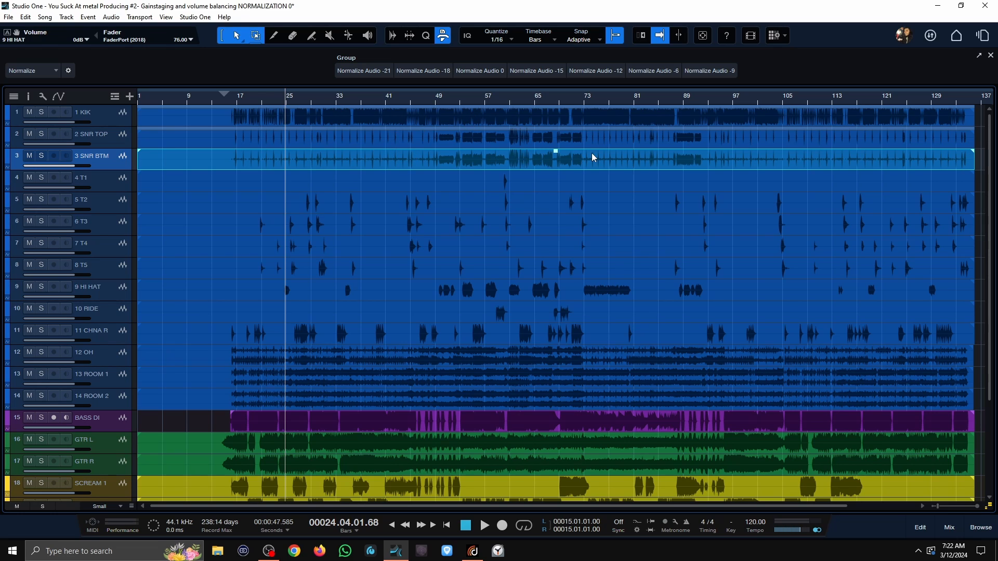
left_click(606, 75)
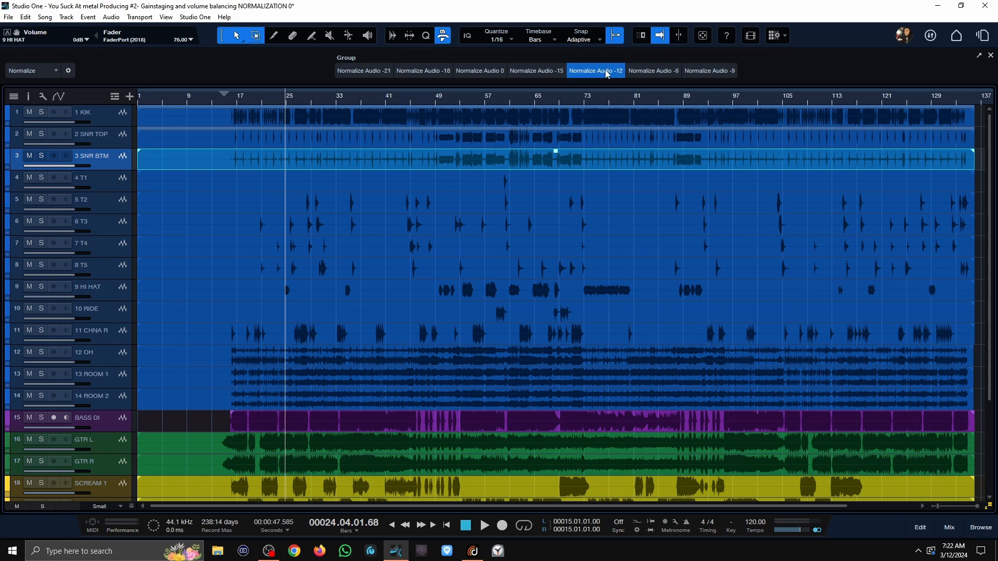
Step: Normalize the T1 to T5 tom events to a lower level, and do the same for the HI HAT, RIDE and CHNA R events
left_click(359, 270, "ctrl")
left_click(364, 249, "ctrl")
left_click(368, 208, "shift")
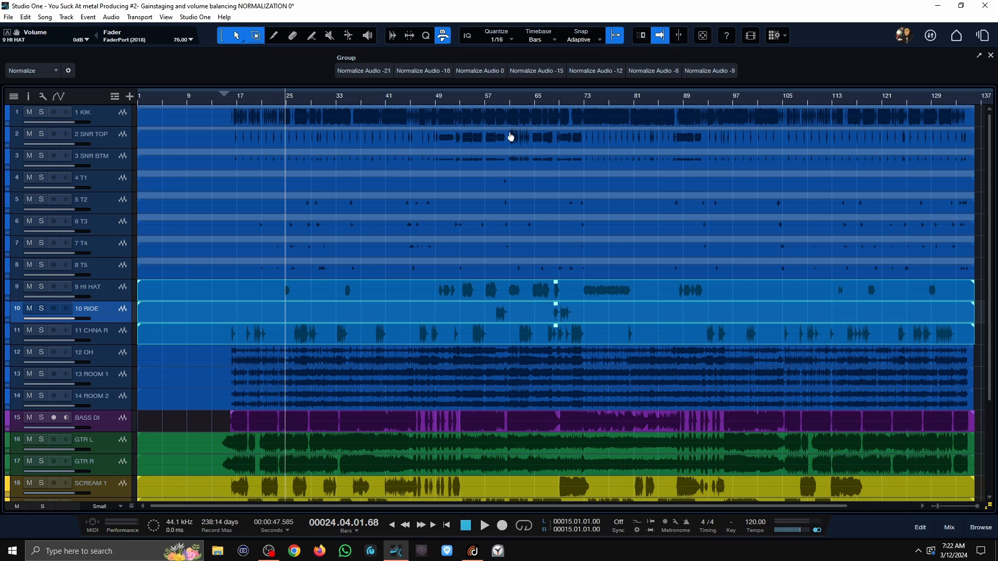
left_click(480, 71)
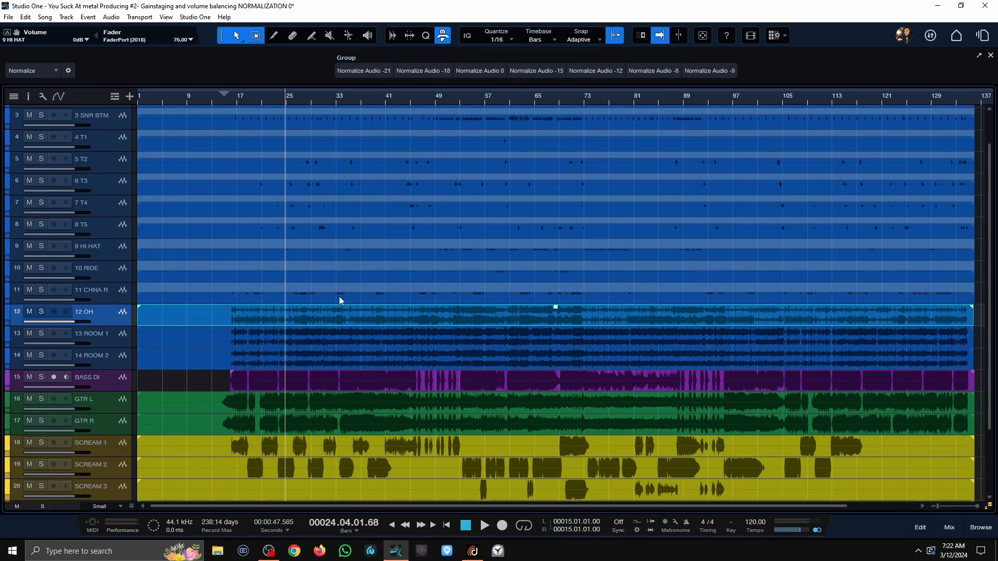
Step: Normalize the OH event to -12 dB, and normalize the ROOM 1 and ROOM 2 events to a lower level
left_click(605, 74)
left_click(177, 340)
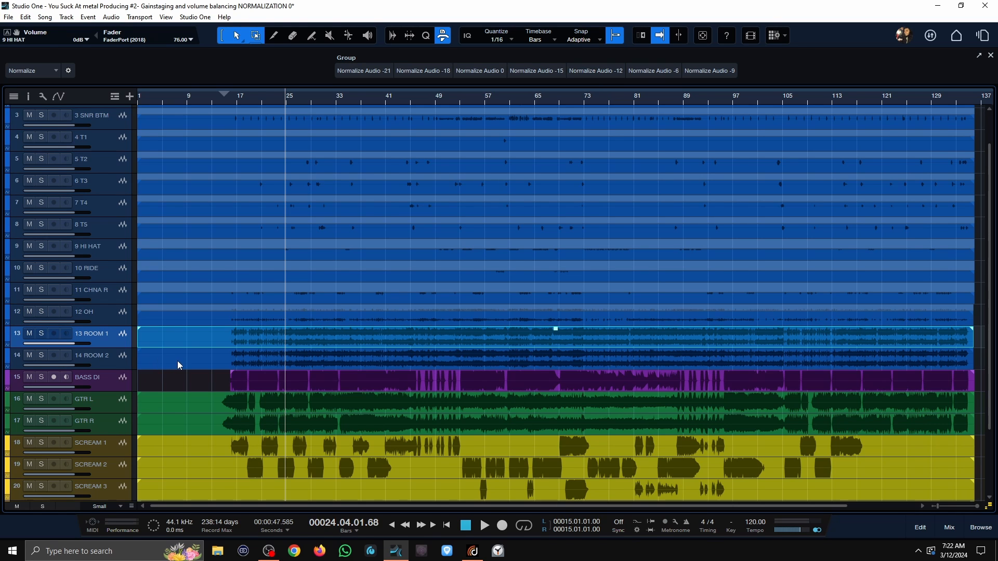
left_click(176, 360, "shift")
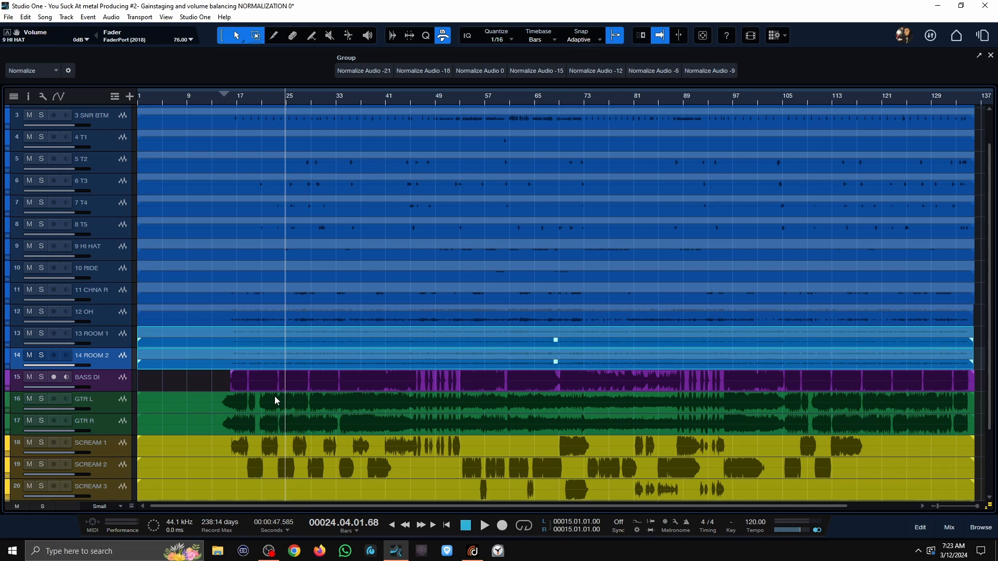
Step: Normalize the BASS DI event to -18 dB and the GTR L and GTR R events to -12 dB
left_click(311, 382)
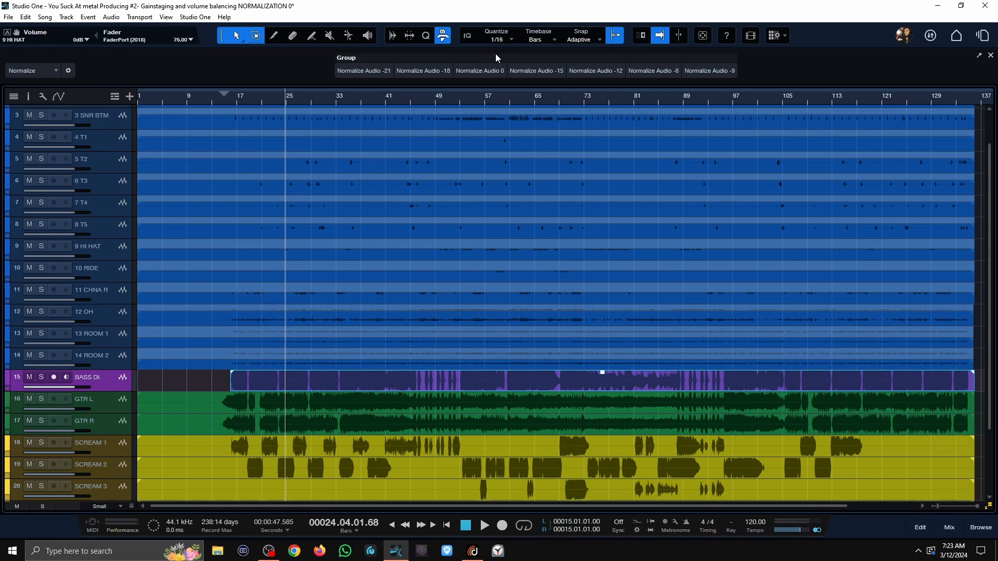
left_click(427, 71)
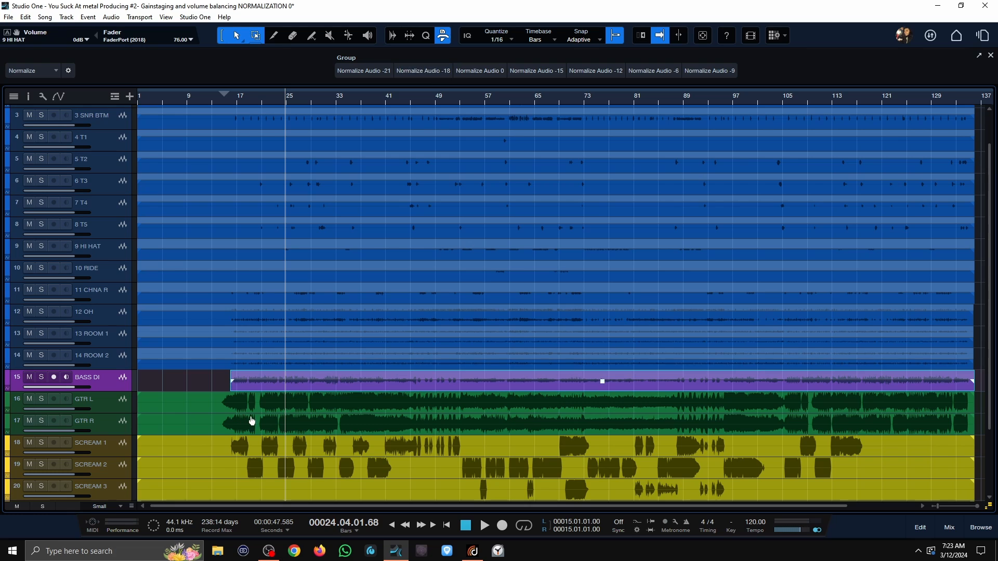
left_click(280, 424)
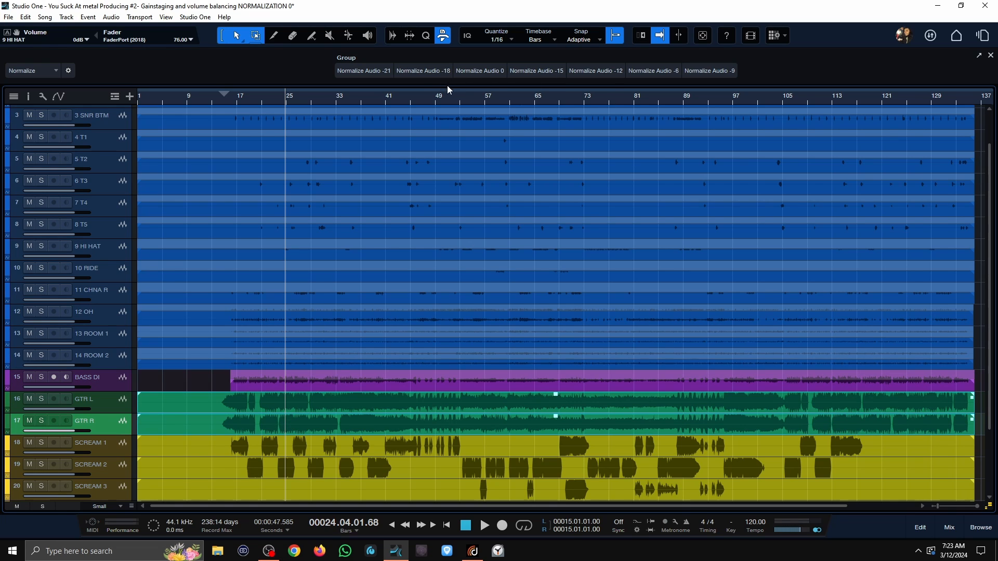
left_click(596, 71)
Step: Normalize the SCREAM 1 to SCREAM 4 events to -12 dB, and normalize the SCREAM L and SCREAM R events to a lower level
scroll(266, 366, "down", 2)
left_click(267, 366)
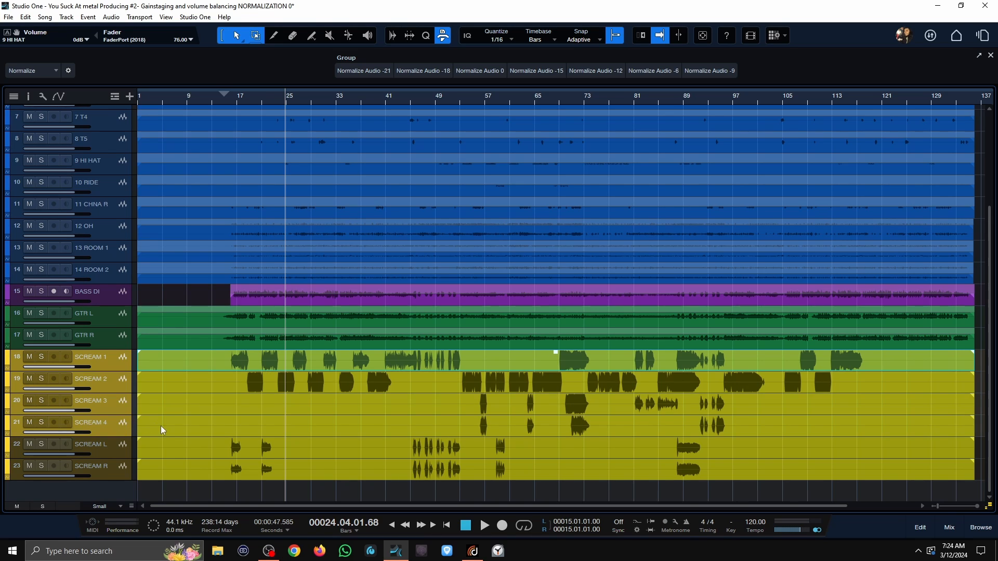
left_click_drag(162, 430, 174, 360)
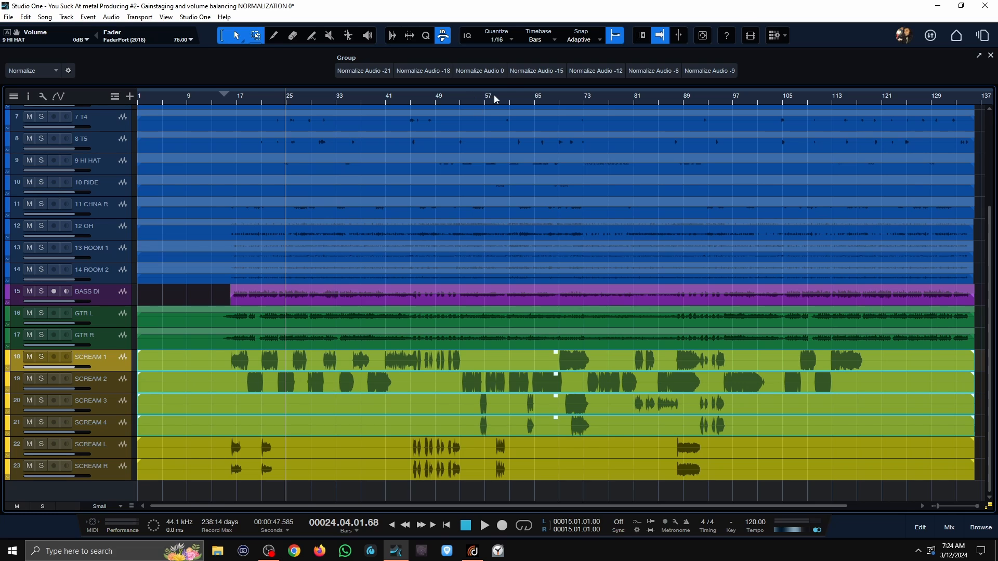
left_click(608, 72)
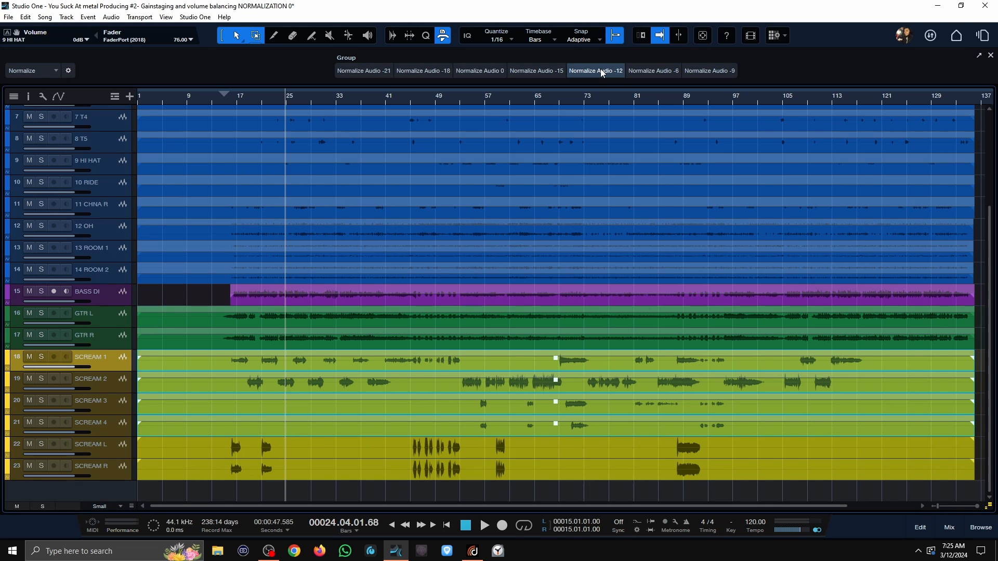
left_click(283, 460)
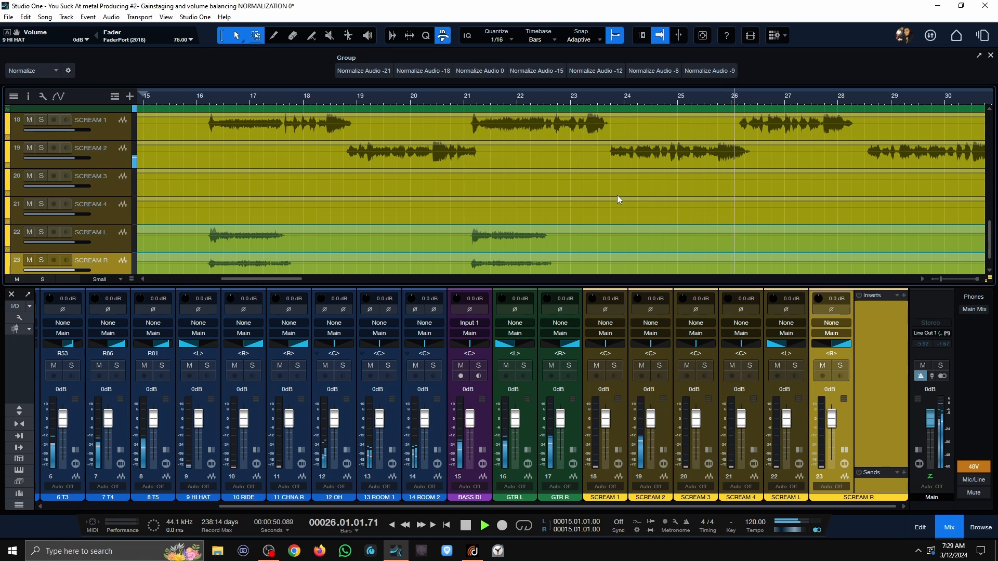
Step: Review the normalized drum, bass, guitar and vocal tracks while the mix plays, ending playback
scroll(624, 223, "up", 5)
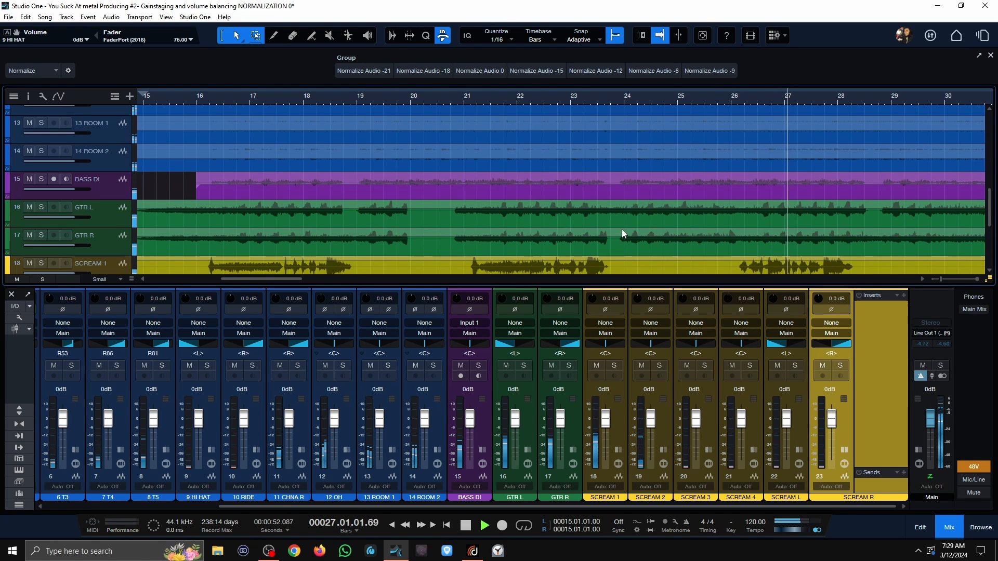
scroll(615, 94, "down", 7)
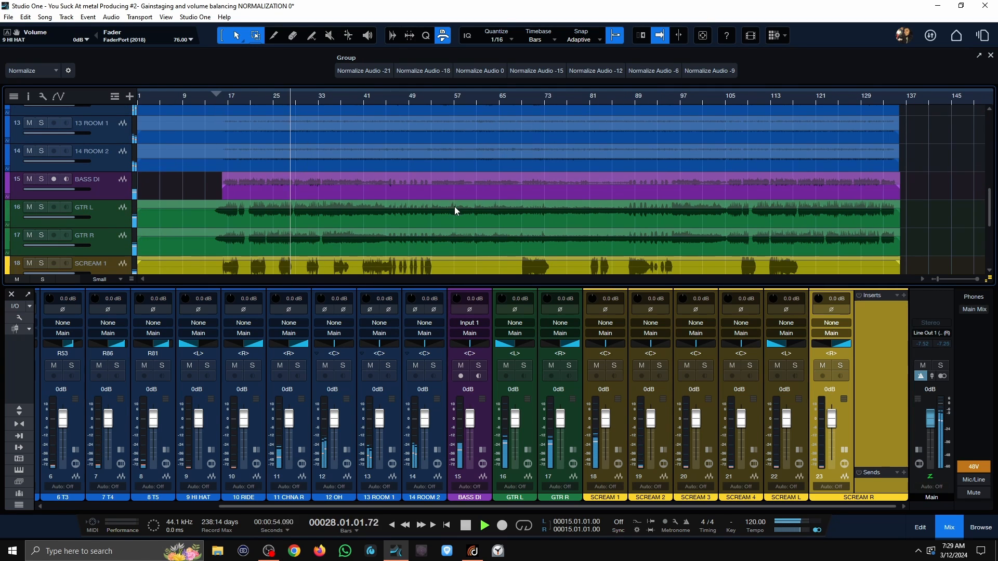
scroll(456, 208, "up", 5)
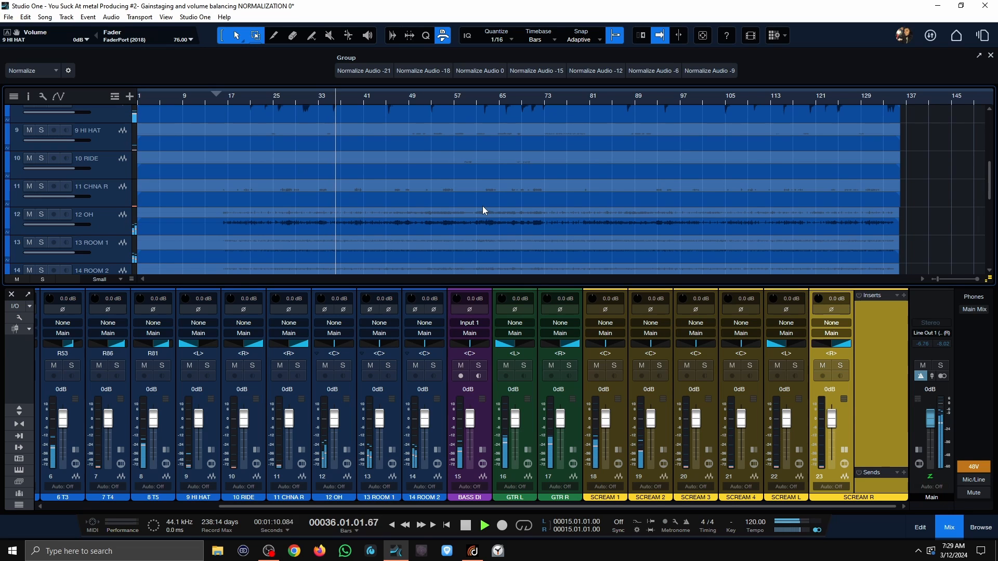
key("space")
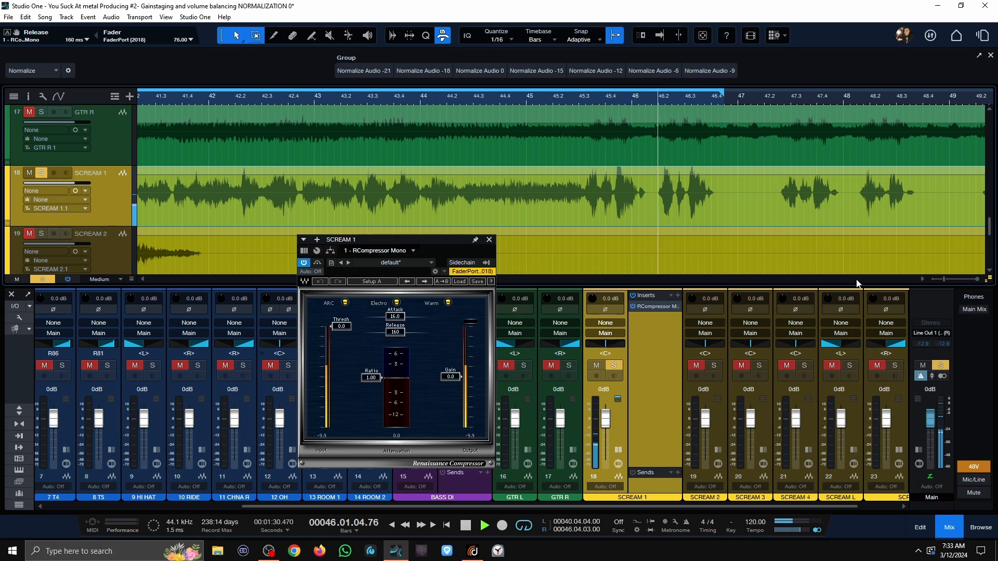
Step: Stop playback and replace the RCompressor insert on the SCREAM 1 channel with RVox Mono
key("space")
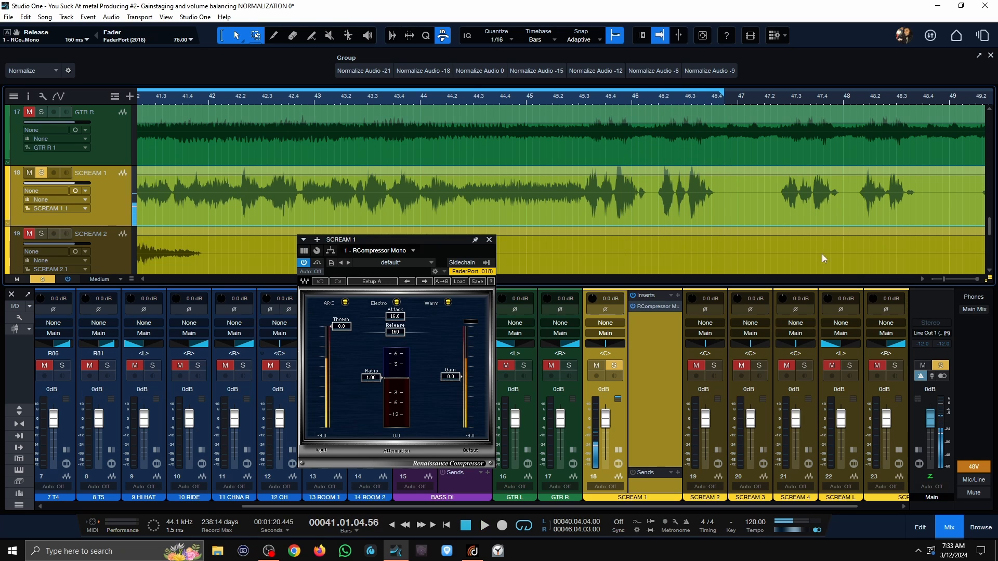
scroll(531, 97, "down", 3)
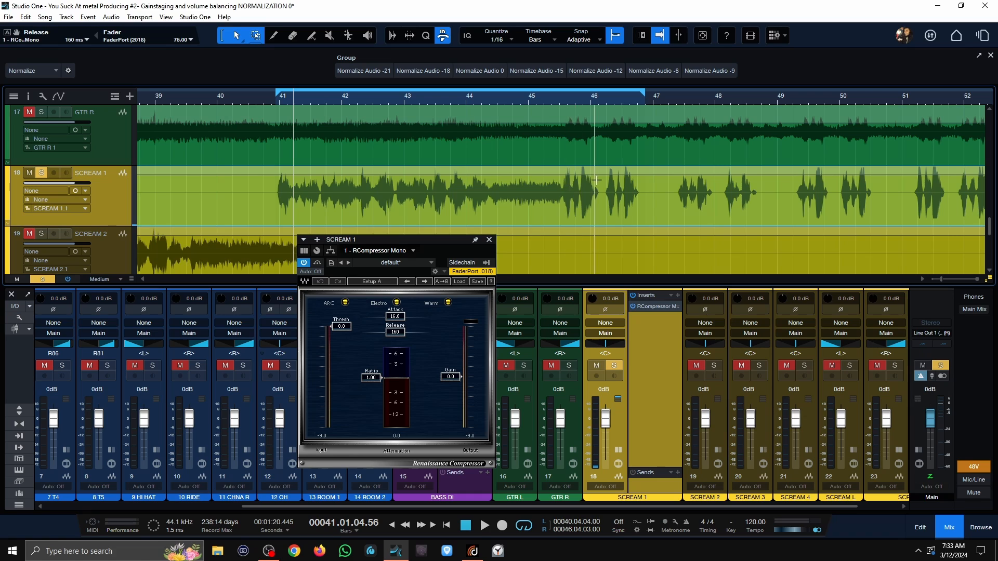
left_click_drag(446, 241, 453, 240)
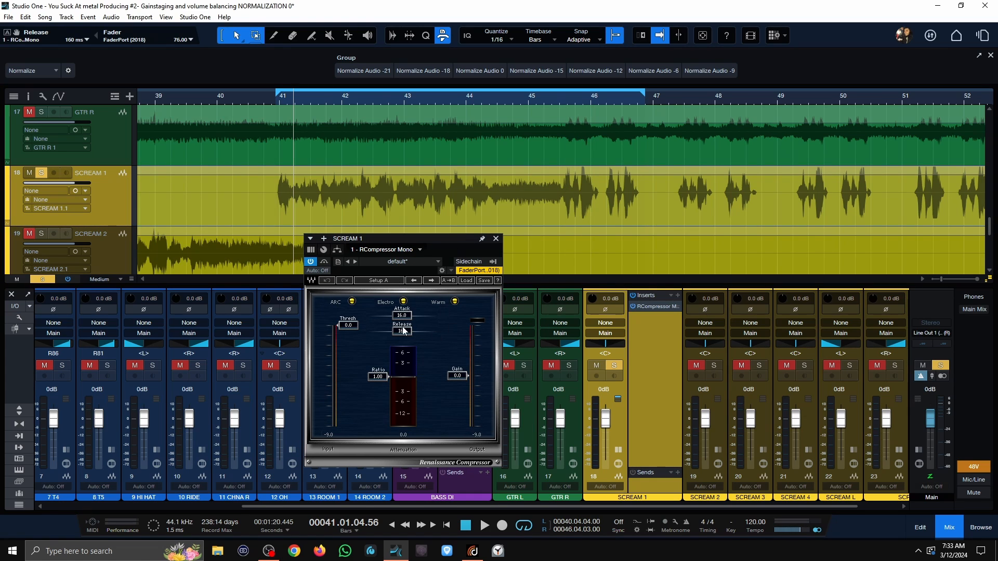
left_click(672, 306)
key("Delete")
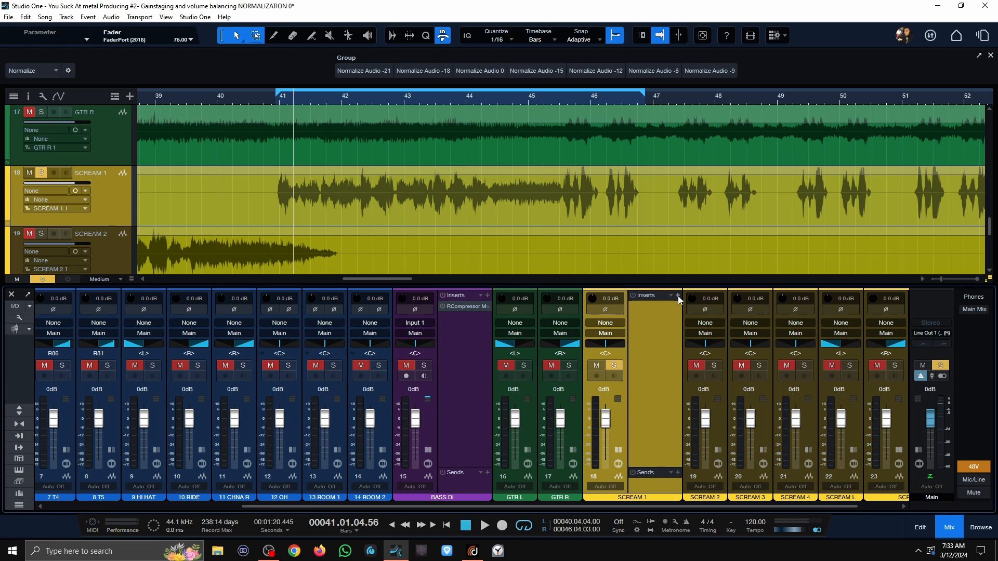
left_click(678, 295)
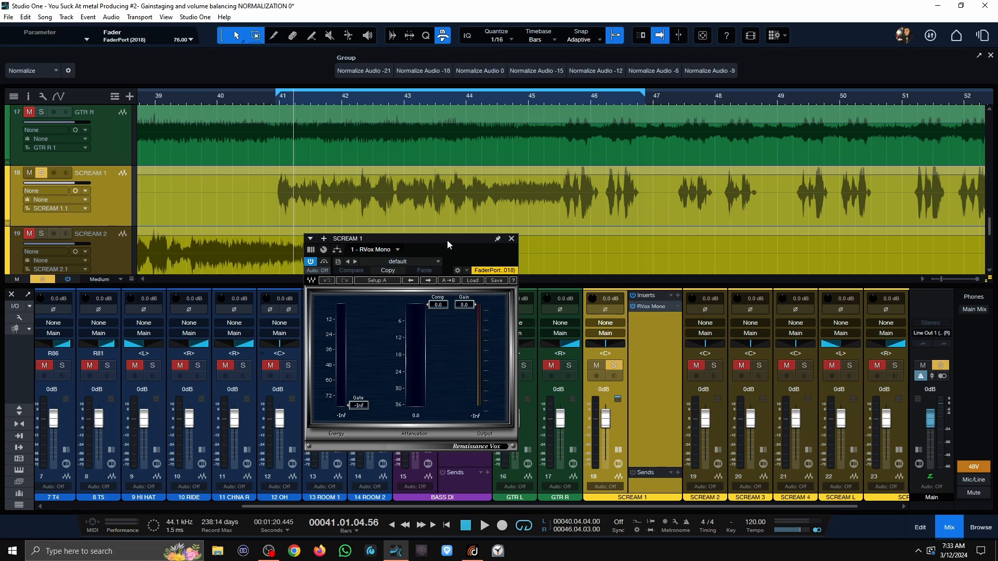
Step: Try an RVox gain of -6 dB on SCREAM 1, then set the gain to -12 dB
mouse_move(448, 241)
left_mouse_down()
mouse_move(500, 254)
mouse_move(434, 244)
left_mouse_up()
left_click(450, 310)
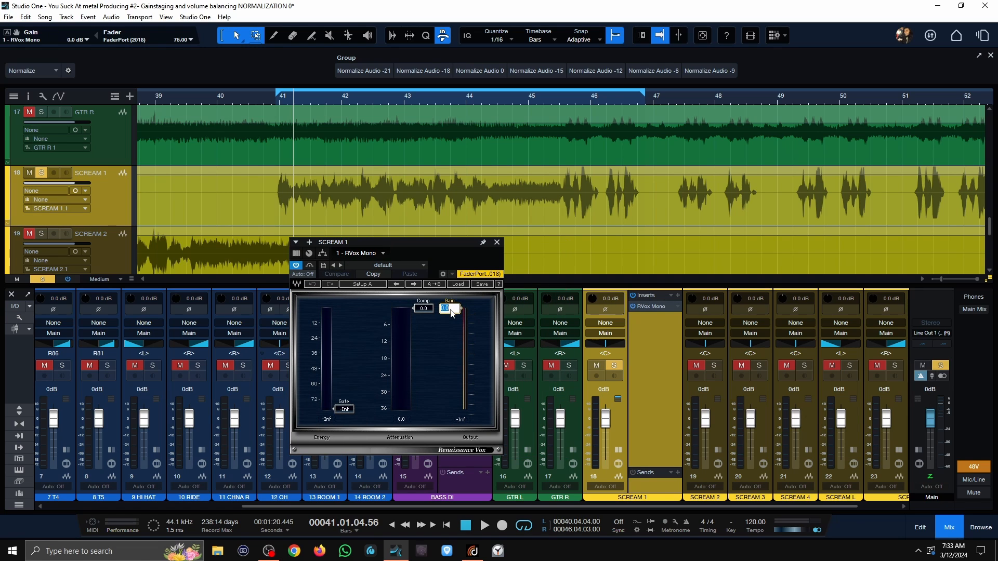
type("-6")
key("Return")
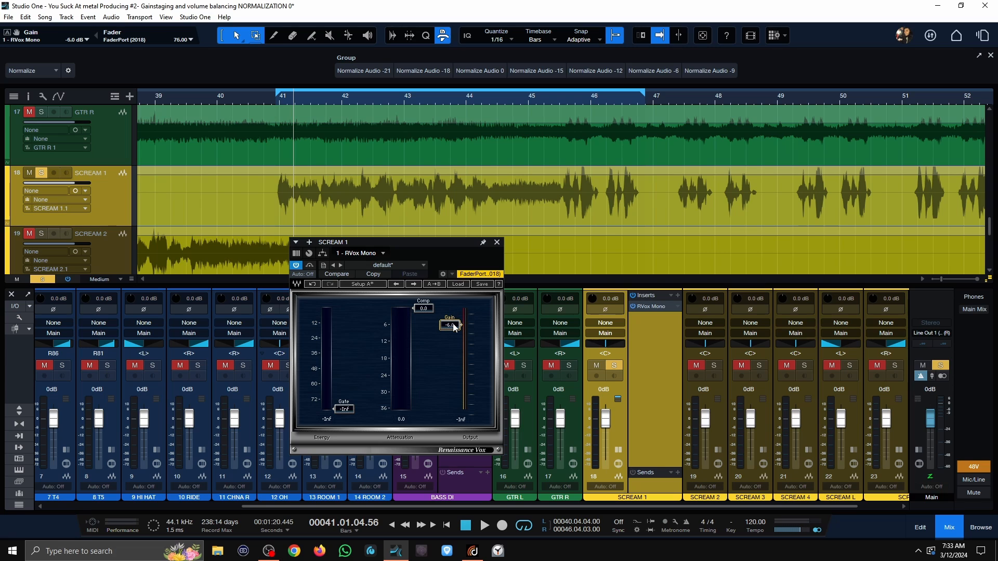
left_click(454, 325)
type("-12")
key("Return")
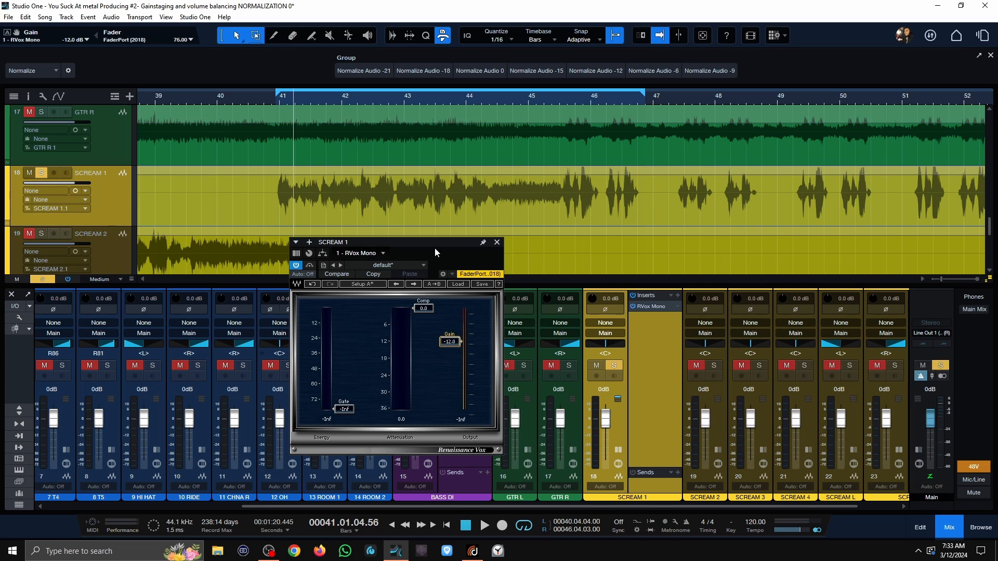
Step: Move the RVox window clear of the SCREAM 1 channel and set its compression to -25.1 dB during playback
left_click_drag(796, 237, 821, 232)
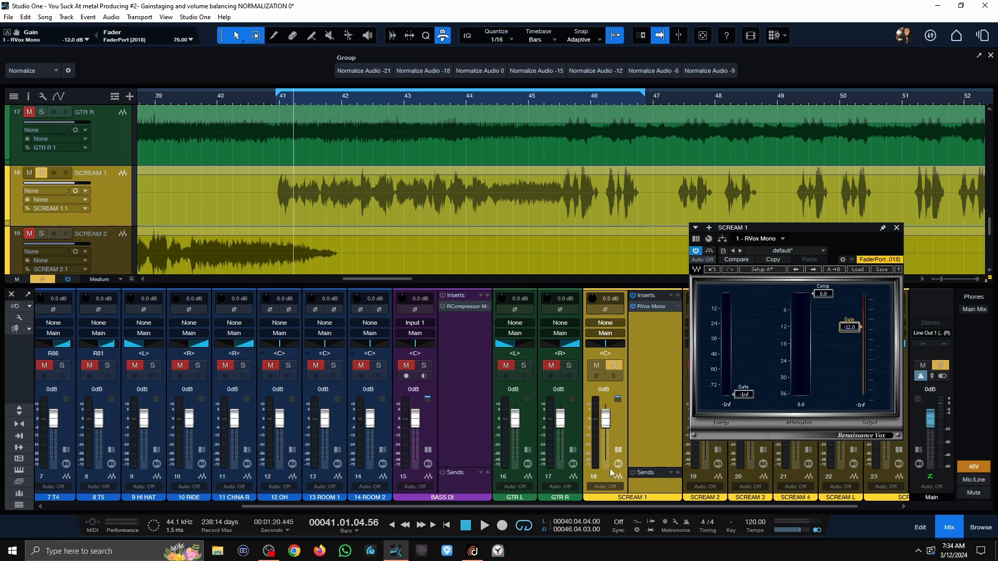
key("space")
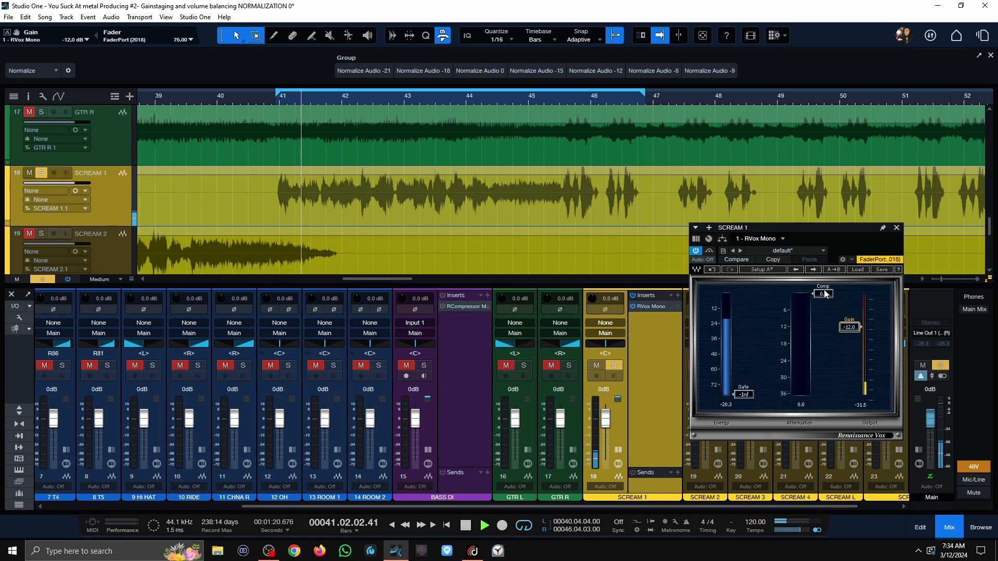
left_click_drag(822, 294, 825, 363)
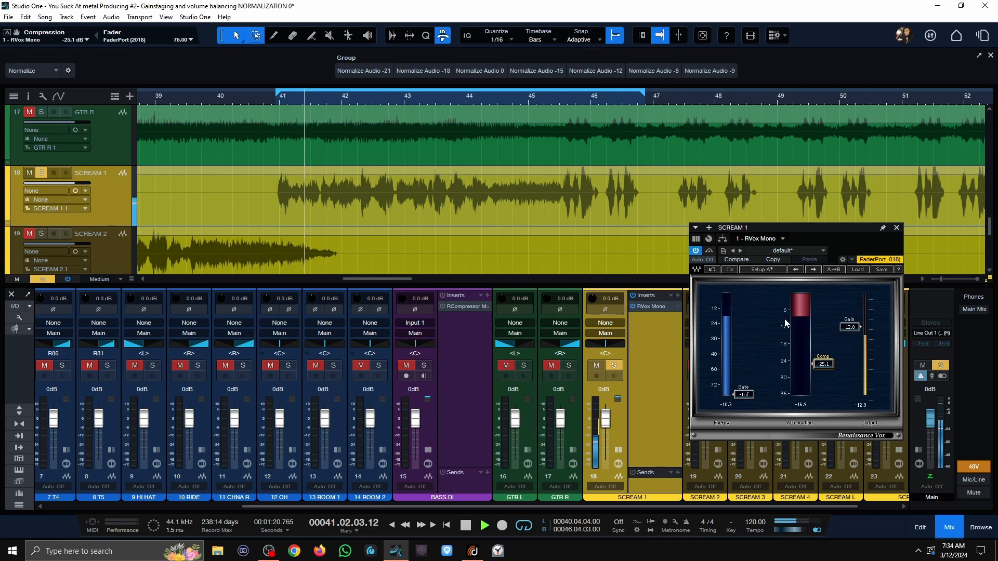
Step: Enlarge the mixer and play the compressed SCREAM 1 track from about bar 41 to check its level
left_click_drag(637, 287, 637, 227)
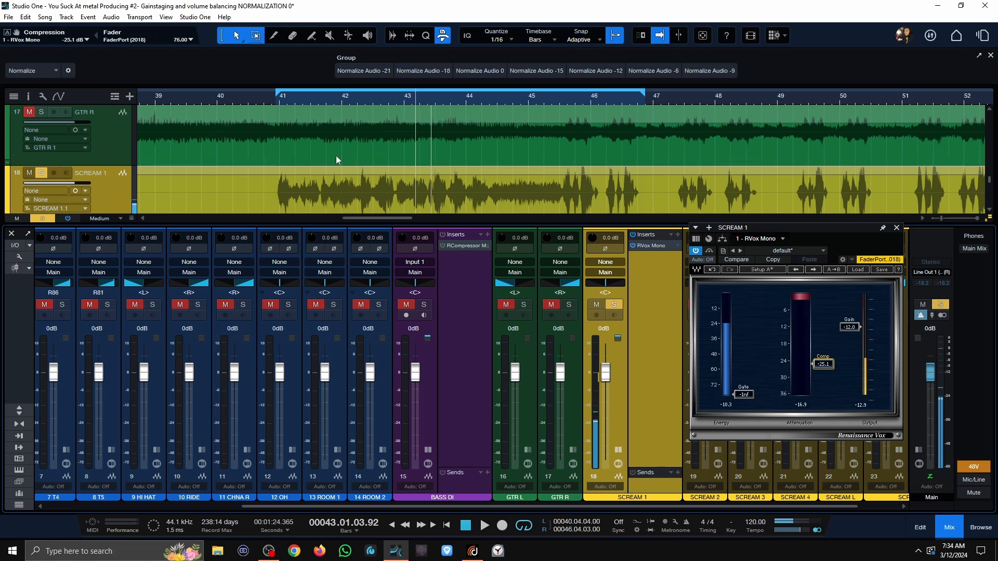
key("space")
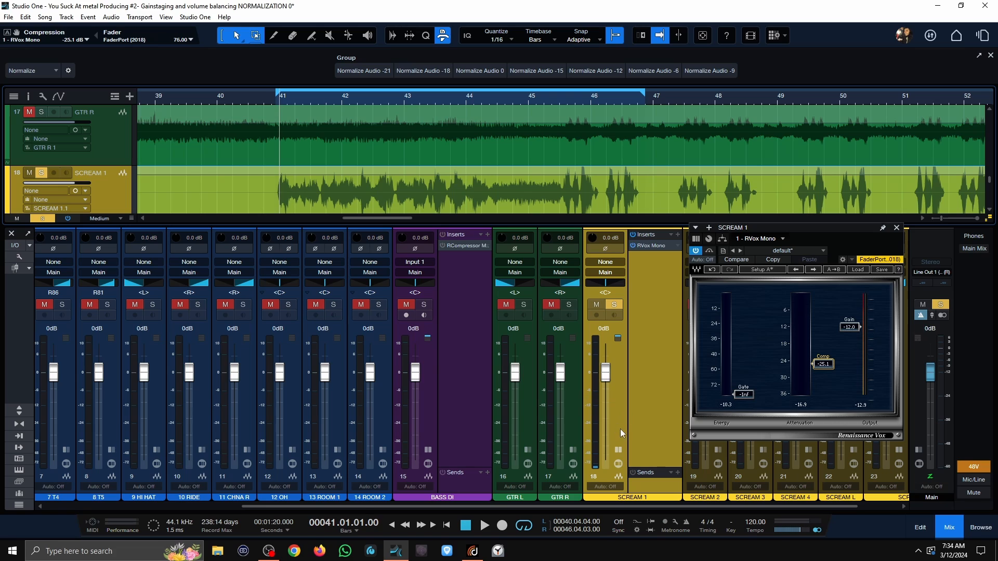
key("space")
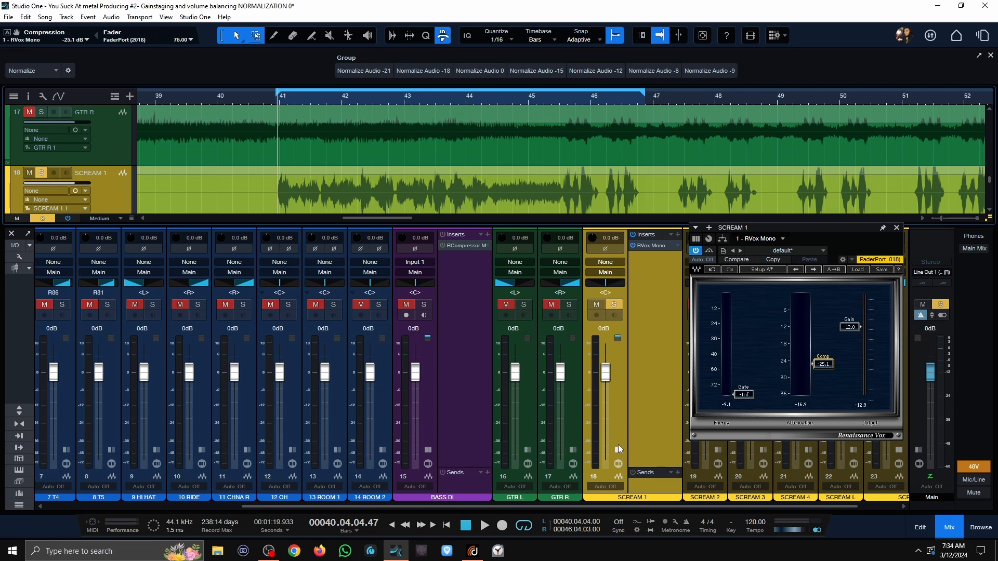